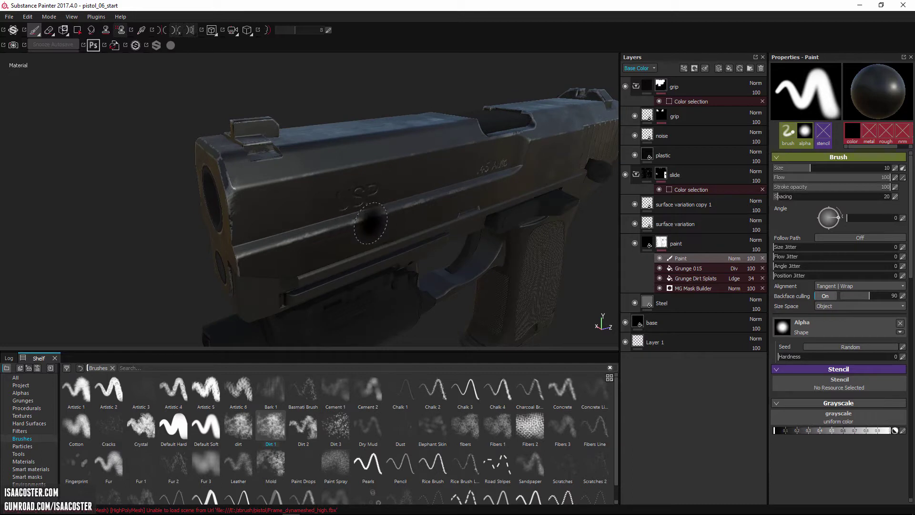
- Reduce the brush size to 3.85 and add a Levels effect above the Paint effect in the paint layer's mask
{"action": "right_click_drag", "start_coordinate": [392, 242], "coordinate": [363, 242], "text": "ctrl"}
{"action": "left_click_drag", "start_coordinate": [365, 244], "coordinate": [320, 237], "text": "alt"}
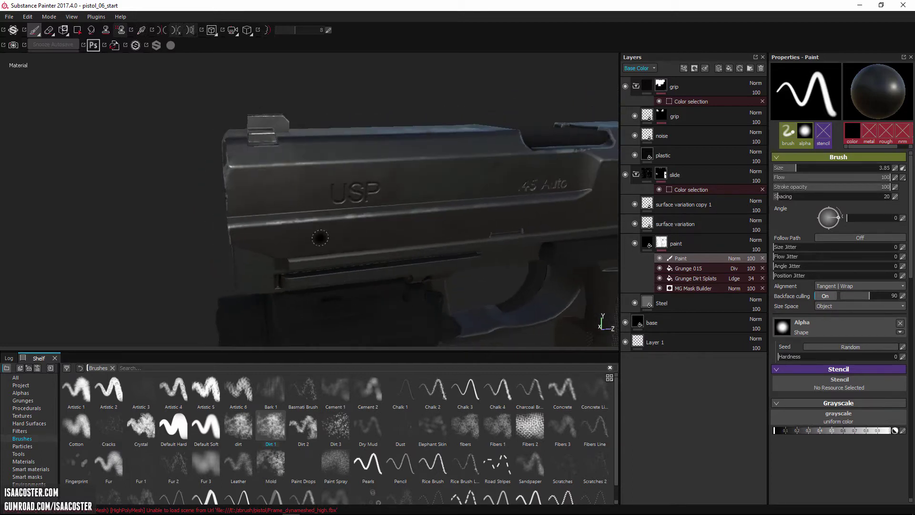
{"action": "right_click", "coordinate": [714, 257]}
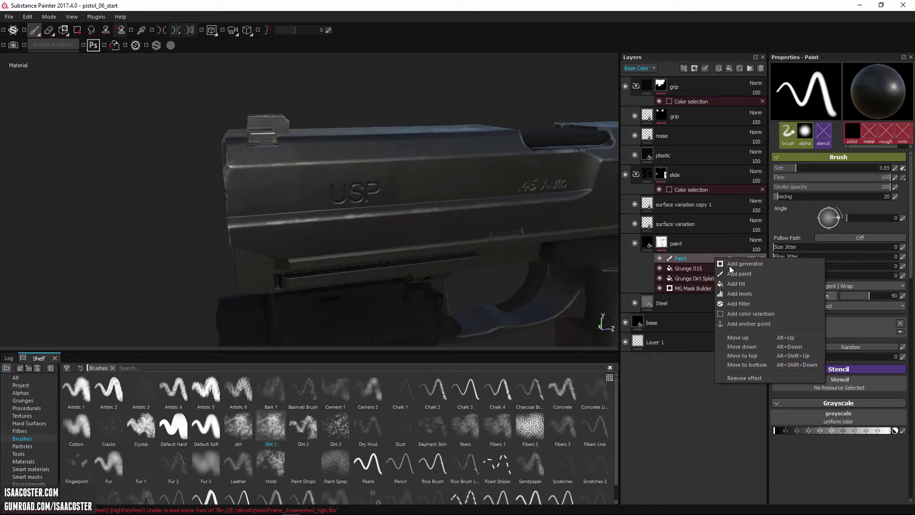
{"action": "left_click", "coordinate": [762, 359]}
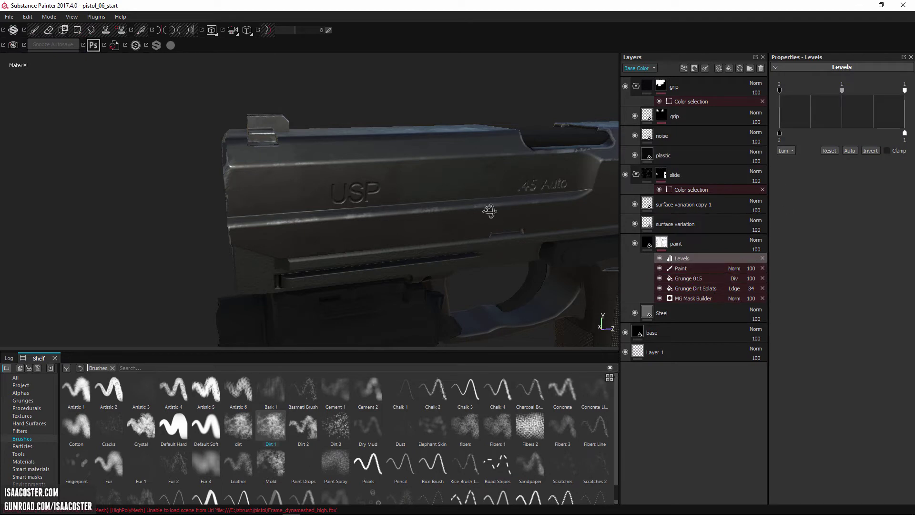
- Display the paint layer's mask, raise the Levels midtone to 10.525 for sharper edge wear, and return to the material view
{"action": "left_click_drag", "start_coordinate": [489, 210], "coordinate": [405, 197], "text": "alt"}
{"action": "left_click", "coordinate": [663, 242]}
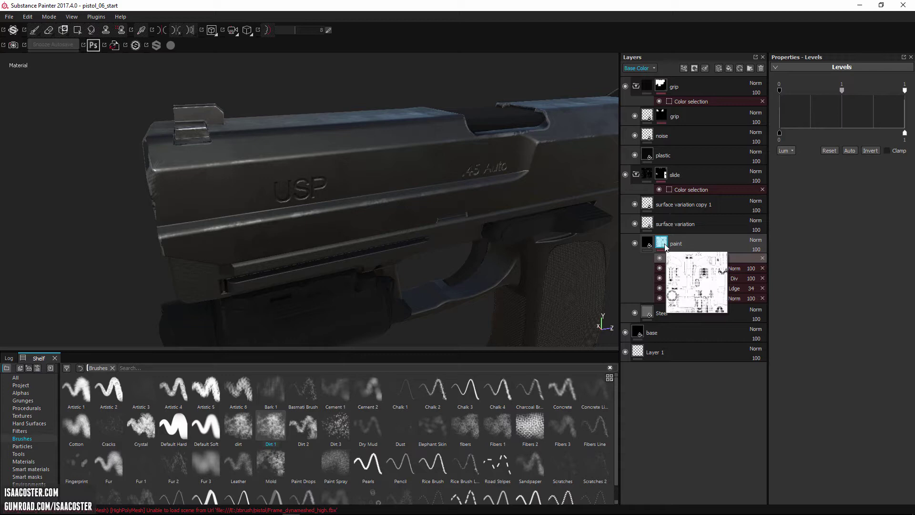
{"action": "left_click", "coordinate": [660, 244], "text": "alt"}
{"action": "middle_click_drag", "start_coordinate": [432, 270], "coordinate": [408, 238], "text": "alt"}
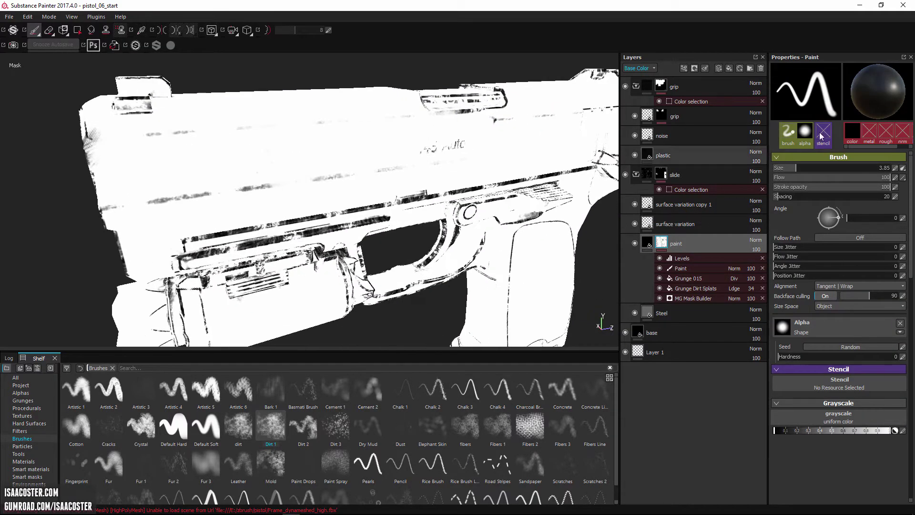
{"action": "left_click", "coordinate": [676, 259]}
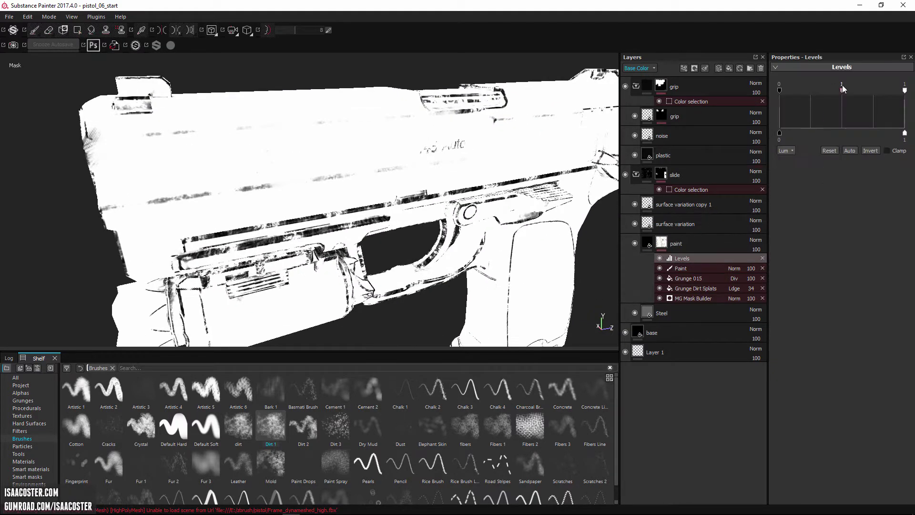
{"action": "left_click_drag", "start_coordinate": [843, 90], "coordinate": [854, 90]}
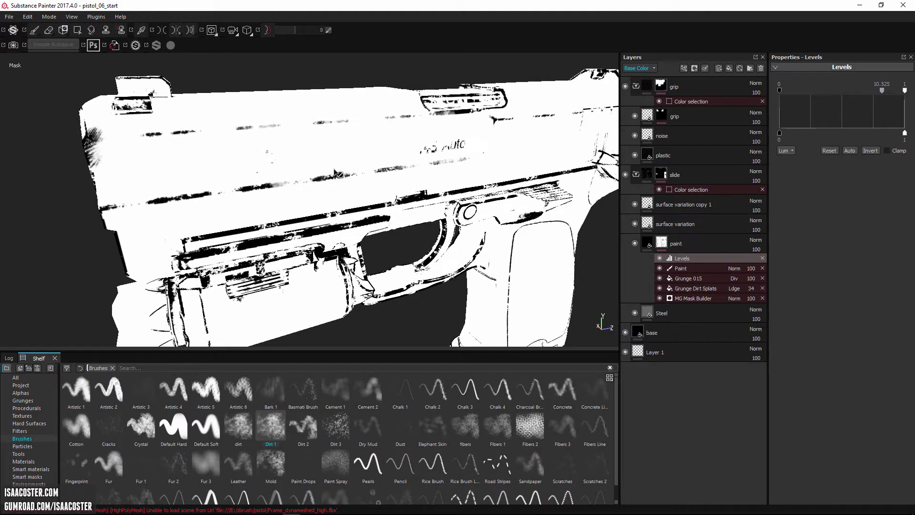
{"action": "left_click_drag", "start_coordinate": [315, 170], "coordinate": [369, 187], "text": "alt"}
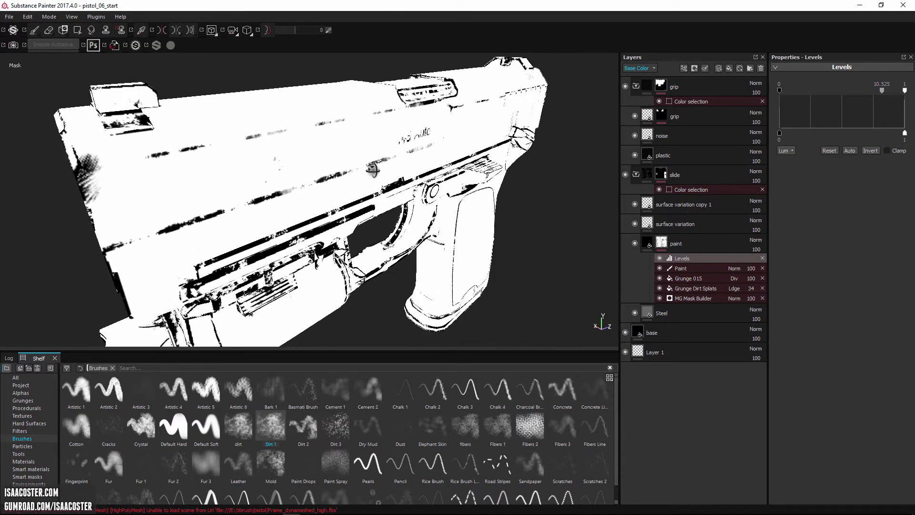
{"action": "key", "text": "m"}
{"action": "left_click_drag", "start_coordinate": [328, 219], "coordinate": [248, 213], "text": "alt"}
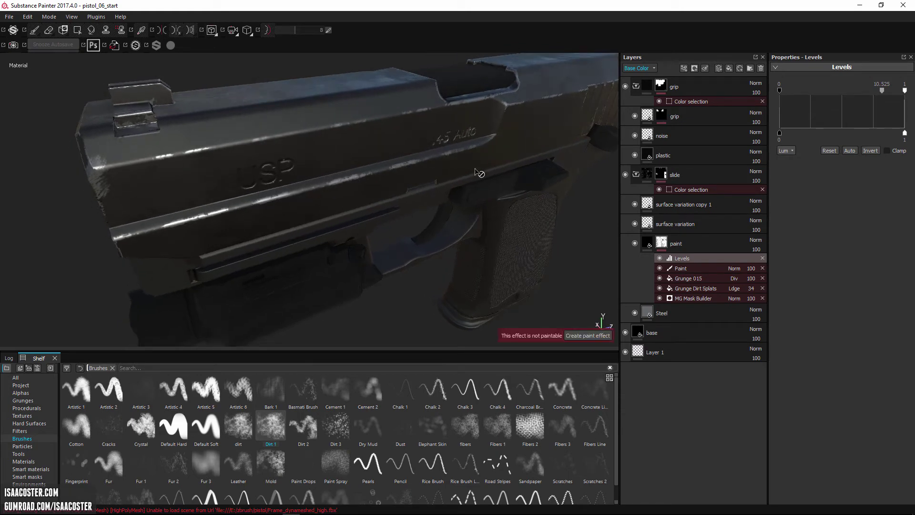
- Select the mask's Paint effect and set up the Dirt 2 brush with a white grayscale value and size 23.79
{"action": "left_click", "coordinate": [688, 268]}
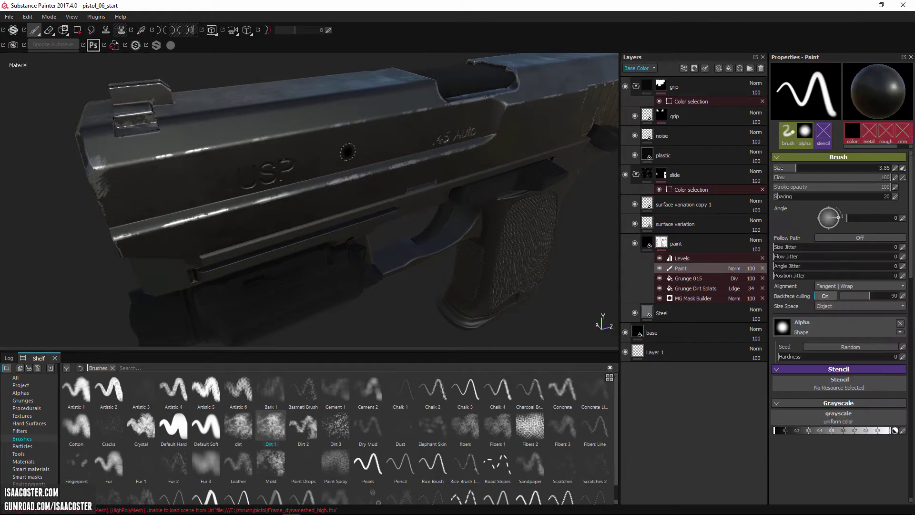
{"action": "left_click", "coordinate": [309, 434]}
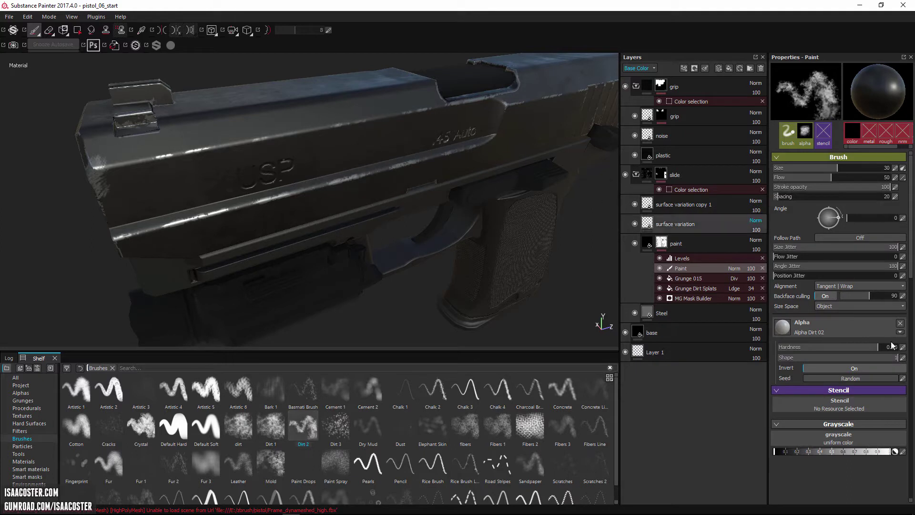
{"action": "left_click_drag", "start_coordinate": [805, 452], "coordinate": [893, 449]}
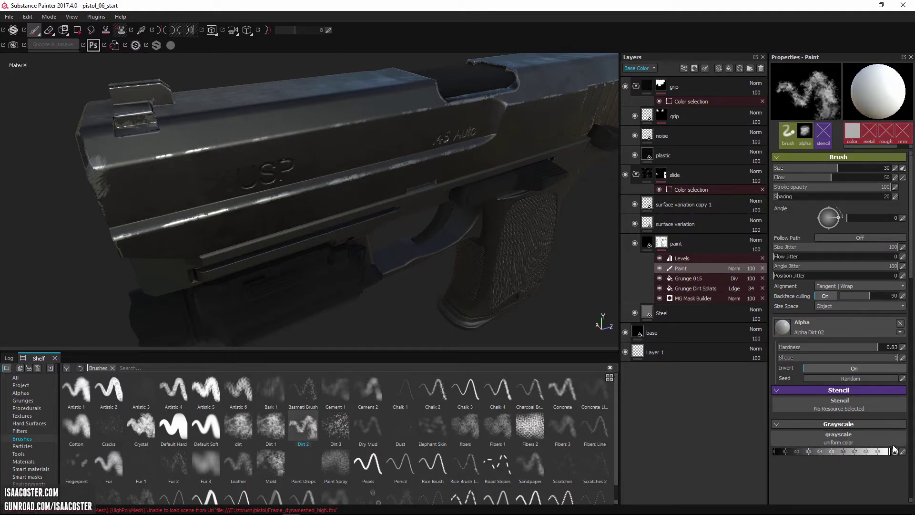
{"action": "key", "text": "bracketleft"}
{"action": "key", "text": "bracketleft"}
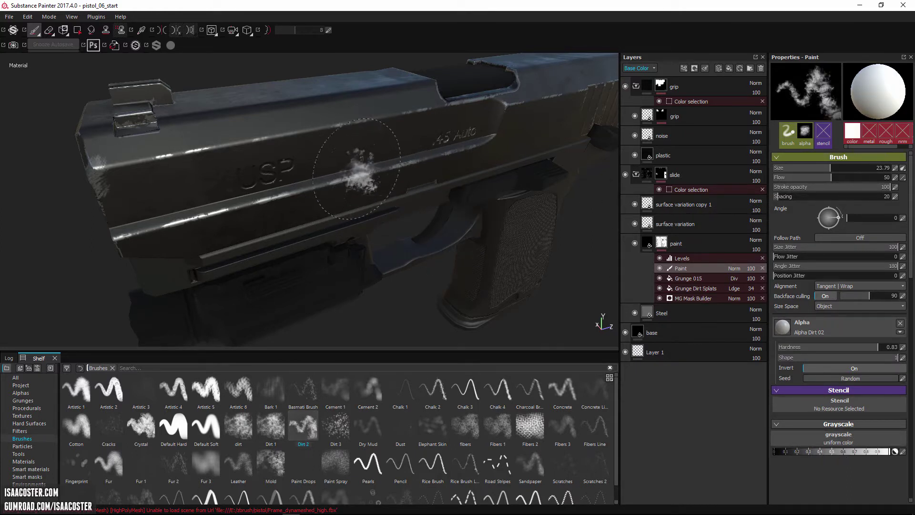
- Set the brush size to 18.3 and hardness to 0.995, and paint out edge wear in white along the side of the slide
{"action": "left_click_drag", "start_coordinate": [369, 166], "coordinate": [342, 177]}
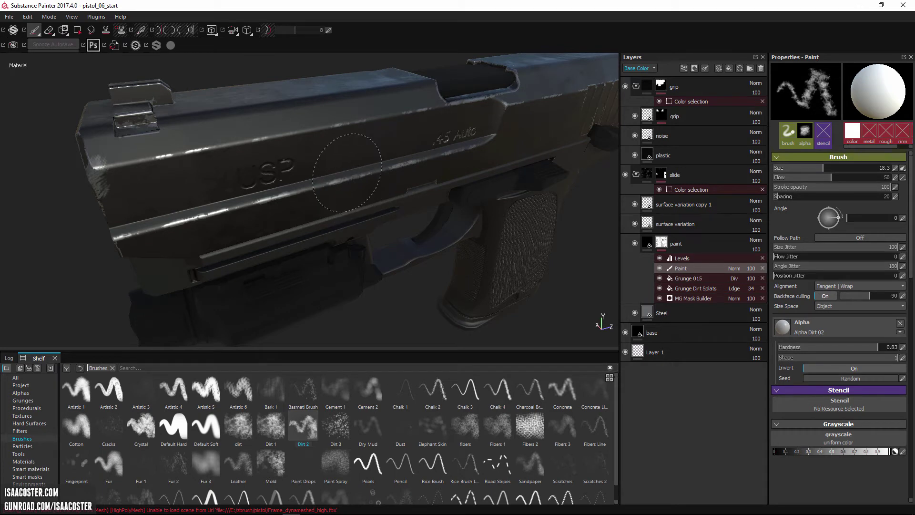
{"action": "left_click", "coordinate": [358, 174]}
{"action": "right_click_drag", "start_coordinate": [357, 174], "coordinate": [365, 172], "text": "ctrl"}
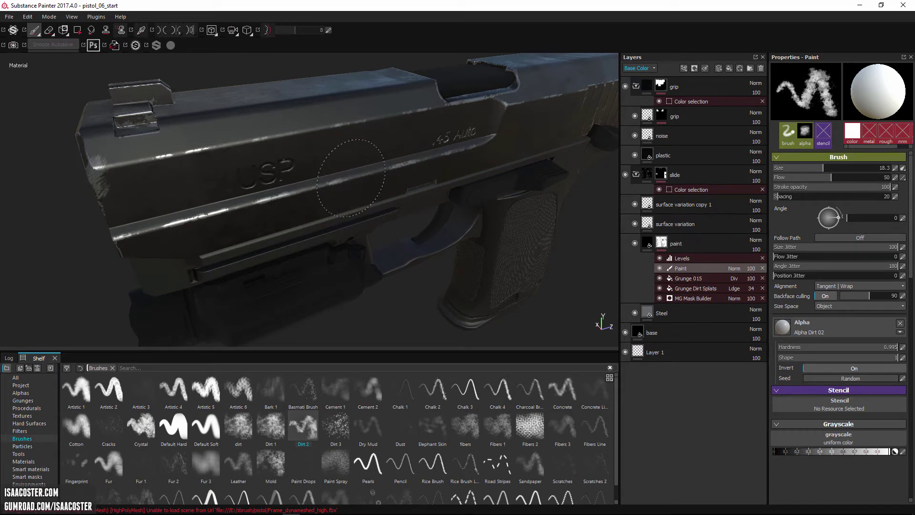
{"action": "left_click", "coordinate": [273, 191]}
{"action": "left_click", "coordinate": [217, 206]}
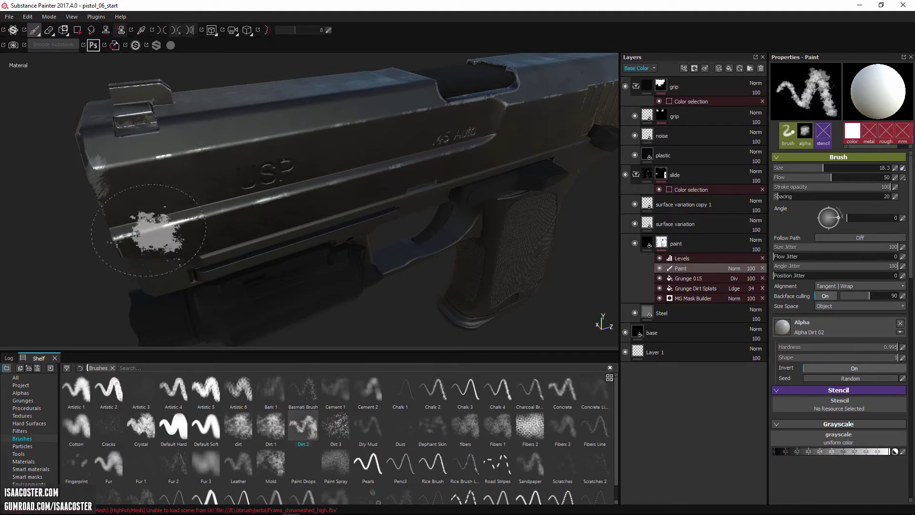
- Try a black dirt stroke at brush size 13.53 on the slide above the .45 Auto lettering, and undo it
{"action": "right_click_drag", "start_coordinate": [301, 178], "coordinate": [280, 192], "text": "ctrl"}
{"action": "left_click_drag", "start_coordinate": [280, 192], "coordinate": [245, 168], "text": "alt"}
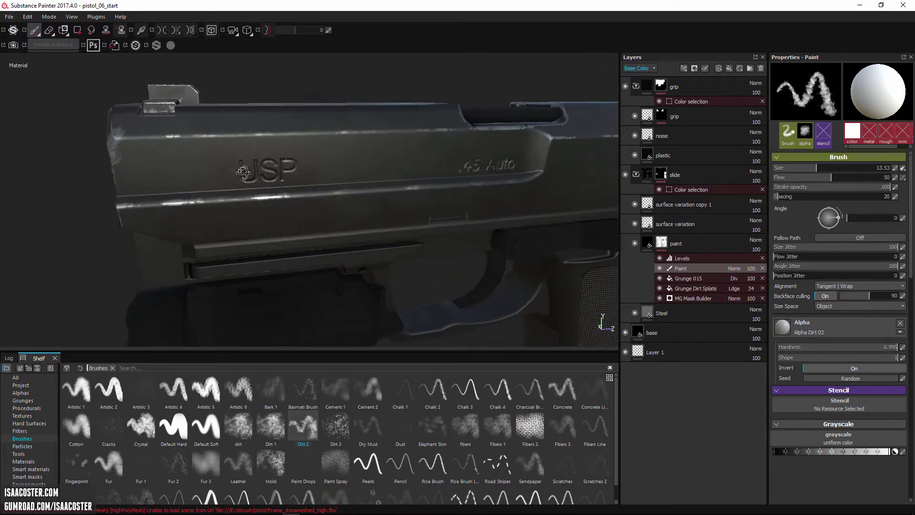
{"action": "mouse_move", "coordinate": [317, 173]}
{"action": "left_mouse_down", "text": "alt"}
{"action": "mouse_move", "coordinate": [383, 186]}
{"action": "mouse_move", "coordinate": [329, 224]}
{"action": "mouse_move", "coordinate": [275, 155]}
{"action": "left_mouse_up", "text": "alt"}
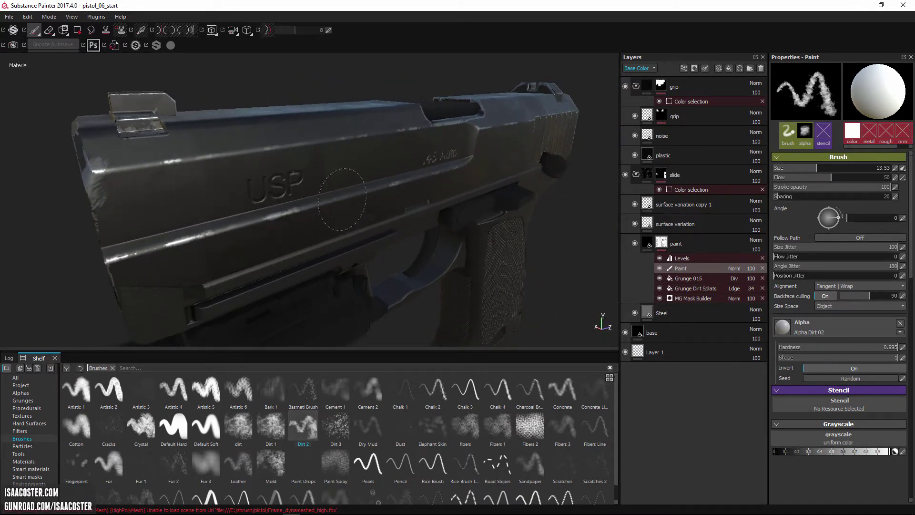
{"action": "left_click_drag", "start_coordinate": [402, 181], "coordinate": [358, 200], "text": "alt"}
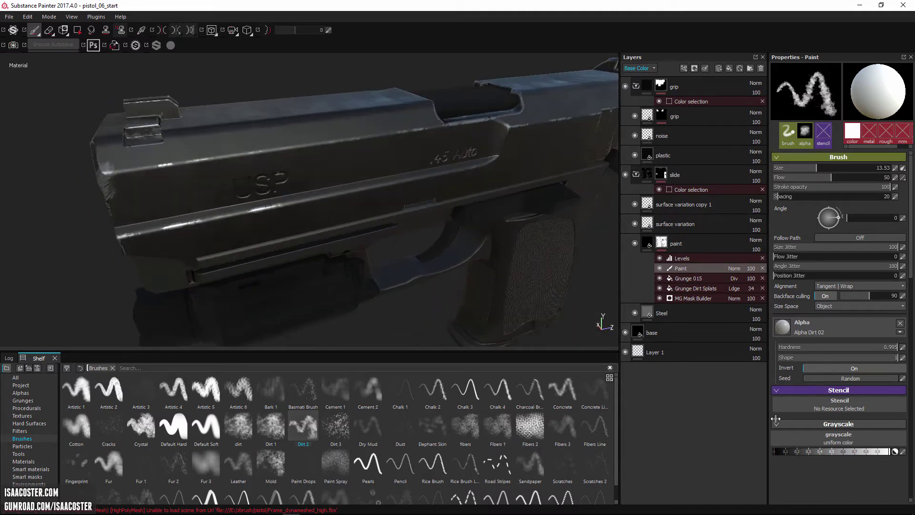
{"action": "left_click_drag", "start_coordinate": [785, 449], "coordinate": [773, 451]}
{"action": "left_click_drag", "start_coordinate": [357, 138], "coordinate": [384, 133]}
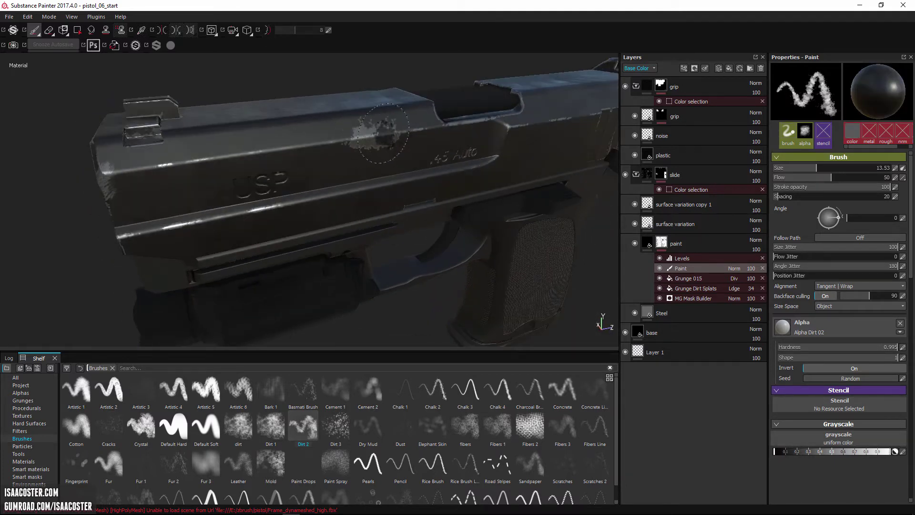
{"action": "key", "text": "ctrl+z"}
- Reduce the brush size to 9.48 and set its grayscale value back to white
{"action": "left_click_drag", "start_coordinate": [414, 201], "coordinate": [310, 237], "text": "alt"}
{"action": "right_click_drag", "start_coordinate": [310, 237], "coordinate": [286, 233], "text": "ctrl"}
{"action": "left_click", "coordinate": [890, 452]}
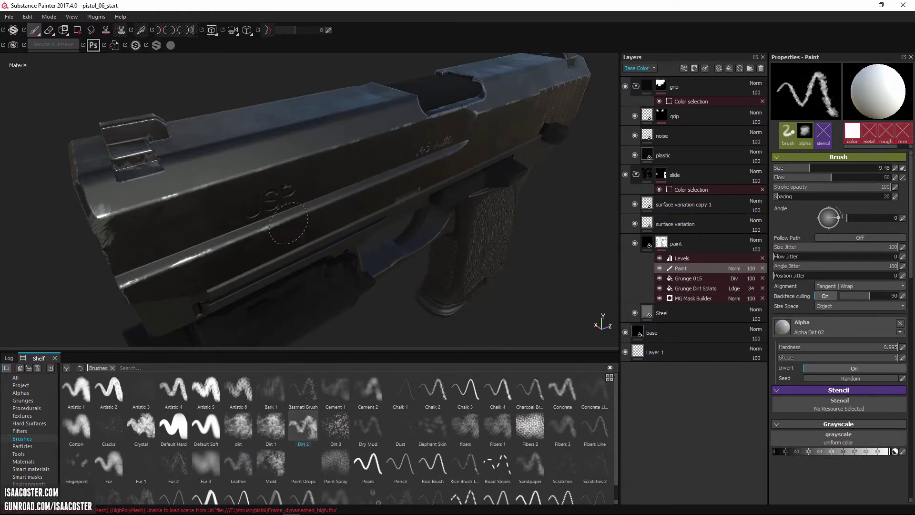
{"action": "mouse_move", "coordinate": [288, 223]}
{"action": "left_mouse_down", "text": "alt"}
{"action": "mouse_move", "coordinate": [286, 173]}
{"action": "mouse_move", "coordinate": [381, 187]}
{"action": "mouse_move", "coordinate": [394, 162]}
{"action": "mouse_move", "coordinate": [276, 129]}
{"action": "mouse_move", "coordinate": [382, 139]}
{"action": "left_mouse_up", "text": "alt"}
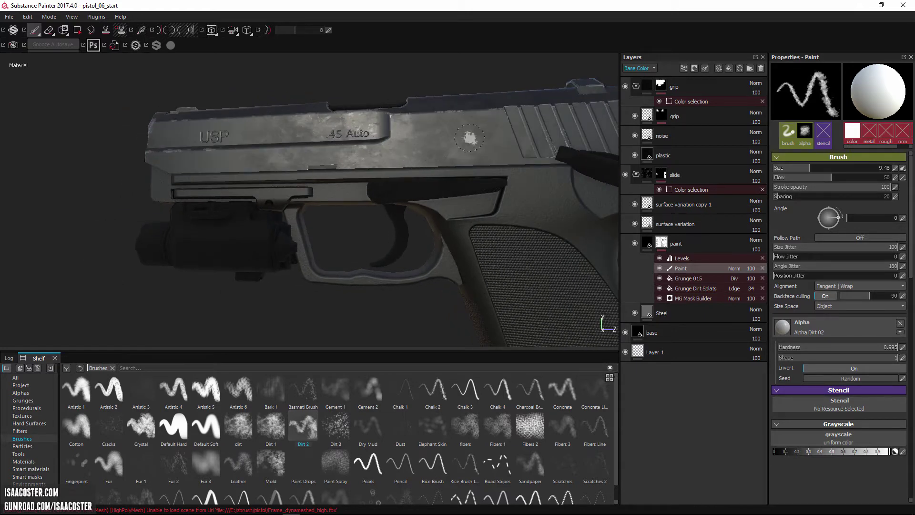
- Set the surface variation layer's UV Scale to 4.04, and open the fill settings of surface variation copy 1
{"action": "left_click_drag", "start_coordinate": [577, 243], "coordinate": [515, 253], "text": "alt"}
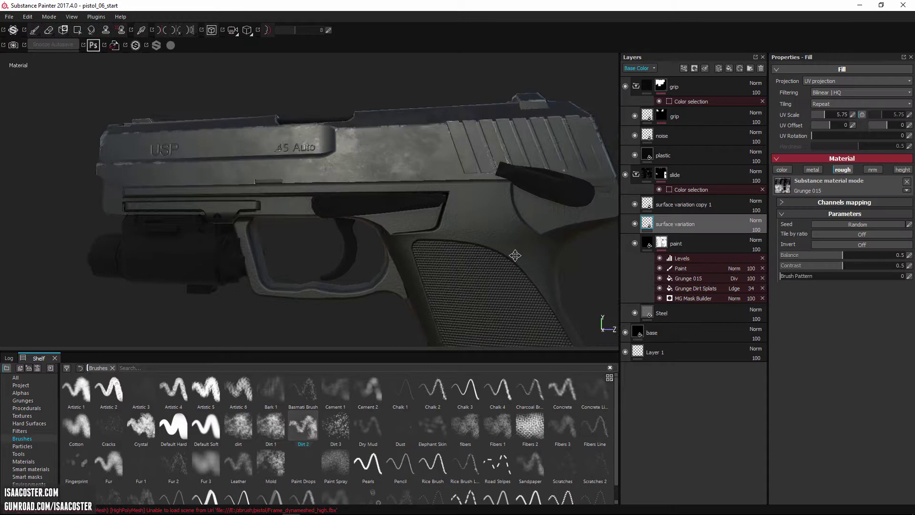
{"action": "left_click", "coordinate": [823, 114]}
{"action": "left_click_drag", "start_coordinate": [495, 129], "coordinate": [487, 145], "text": "alt"}
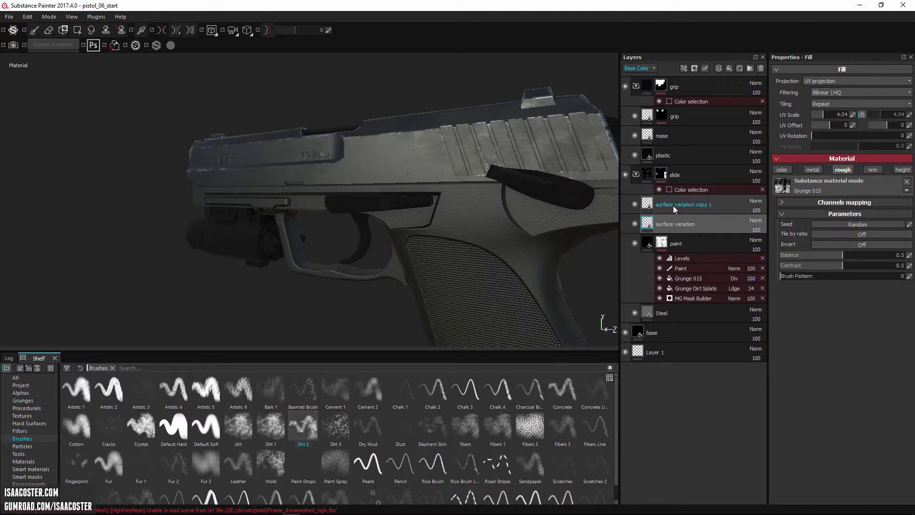
{"action": "left_click_drag", "start_coordinate": [494, 218], "coordinate": [562, 214], "text": "alt"}
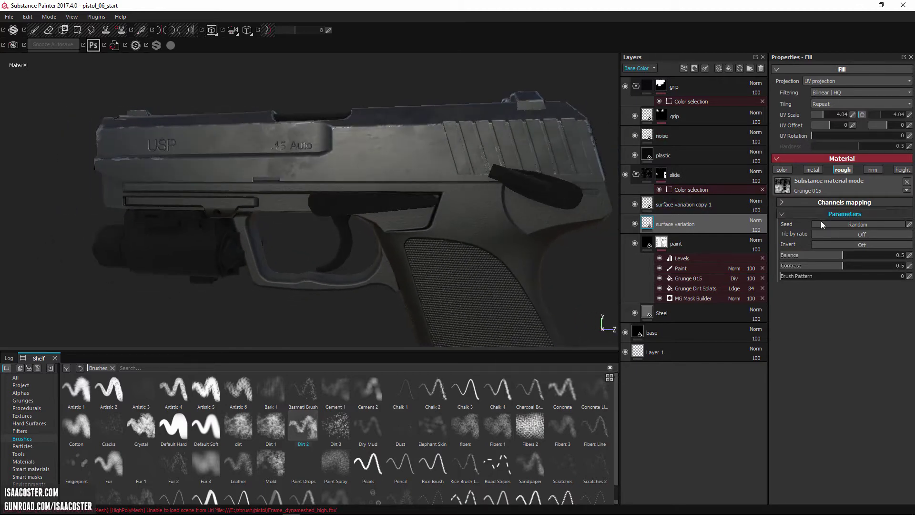
{"action": "left_click_drag", "start_coordinate": [462, 232], "coordinate": [475, 194], "text": "alt"}
{"action": "left_click", "coordinate": [673, 204]}
{"action": "left_click_drag", "start_coordinate": [415, 223], "coordinate": [439, 190], "text": "alt"}
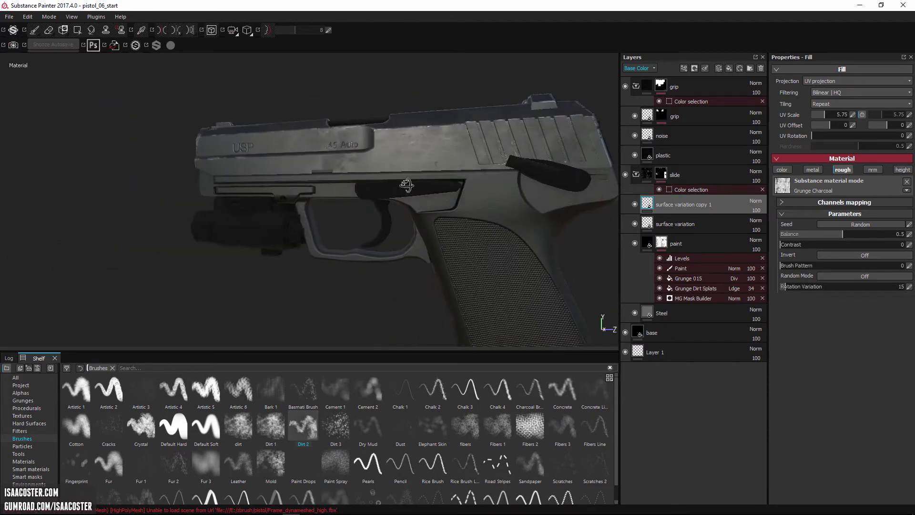
{"action": "mouse_move", "coordinate": [481, 237]}
{"action": "left_mouse_down", "text": "alt"}
{"action": "mouse_move", "coordinate": [460, 235]}
{"action": "mouse_move", "coordinate": [469, 220]}
{"action": "left_mouse_up", "text": "alt"}
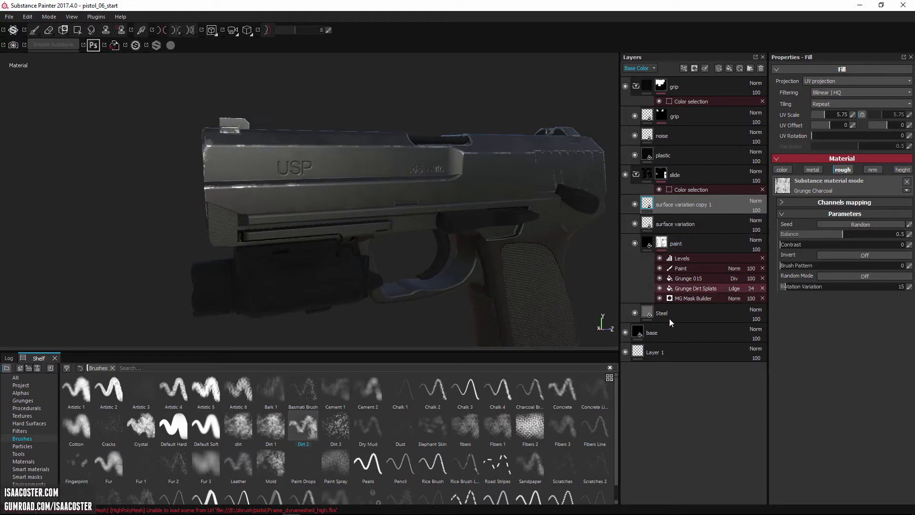
- Fine-tune the paint layer's uniform Roughness to about 0.3, judging the reflections on the slide
{"action": "left_click", "coordinate": [646, 242]}
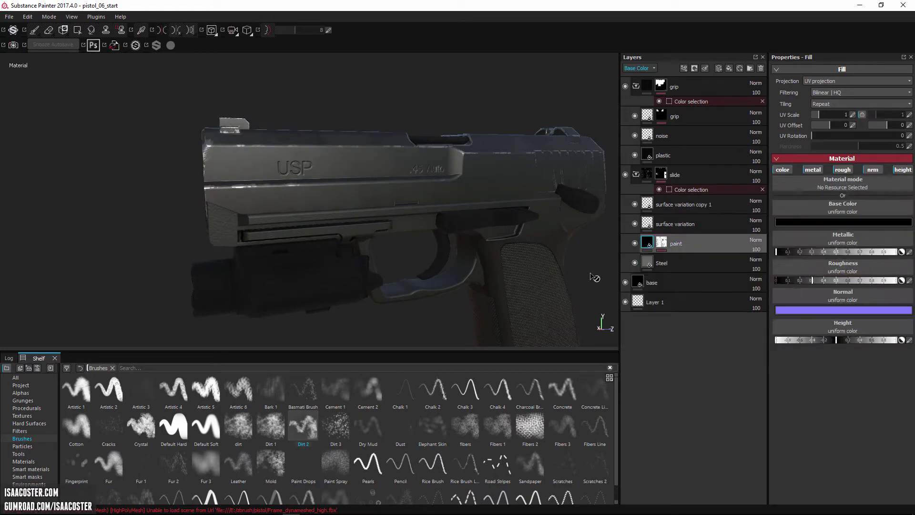
{"action": "mouse_move", "coordinate": [563, 249]}
{"action": "left_mouse_down", "text": "alt"}
{"action": "mouse_move", "coordinate": [521, 239]}
{"action": "mouse_move", "coordinate": [429, 247]}
{"action": "left_mouse_up", "text": "alt"}
{"action": "left_click_drag", "start_coordinate": [493, 201], "coordinate": [453, 227], "text": "alt"}
{"action": "right_click_drag", "start_coordinate": [453, 226], "coordinate": [507, 205], "text": "alt"}
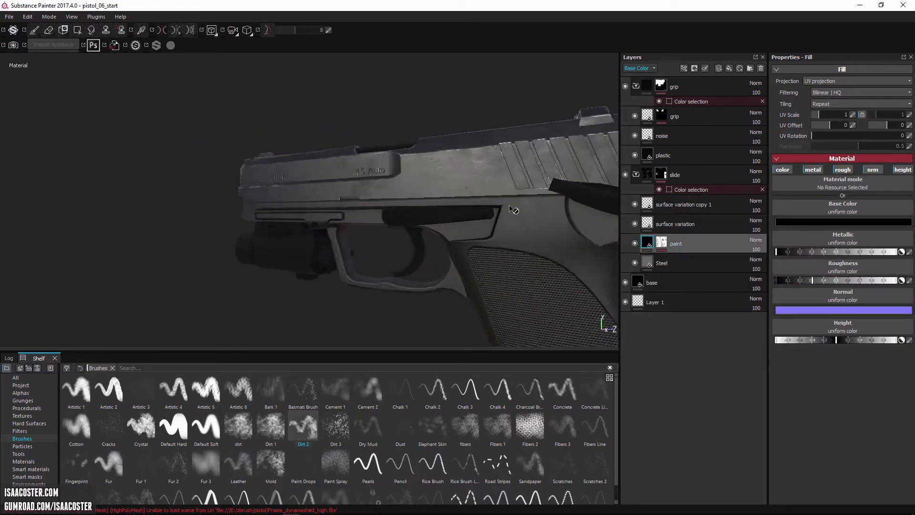
{"action": "middle_click_drag", "start_coordinate": [507, 205], "coordinate": [442, 228], "text": "alt"}
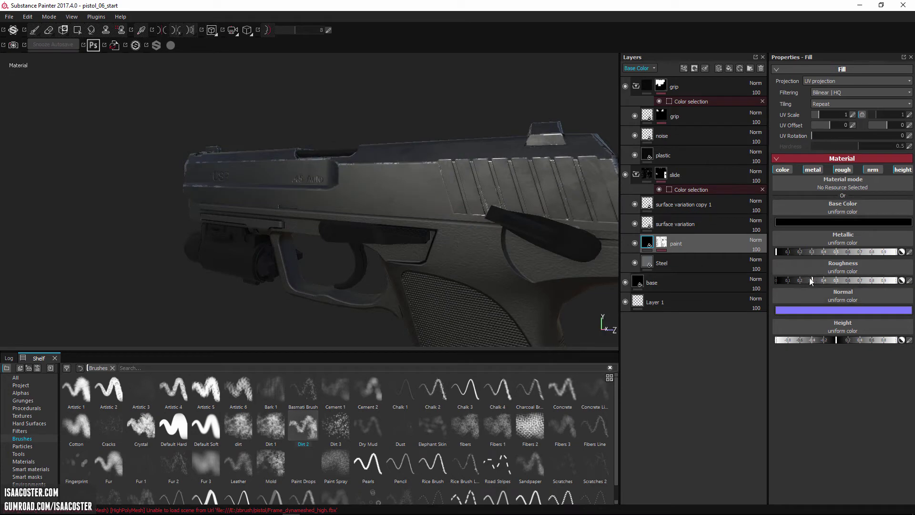
{"action": "left_click_drag", "start_coordinate": [582, 276], "coordinate": [478, 217], "text": "alt"}
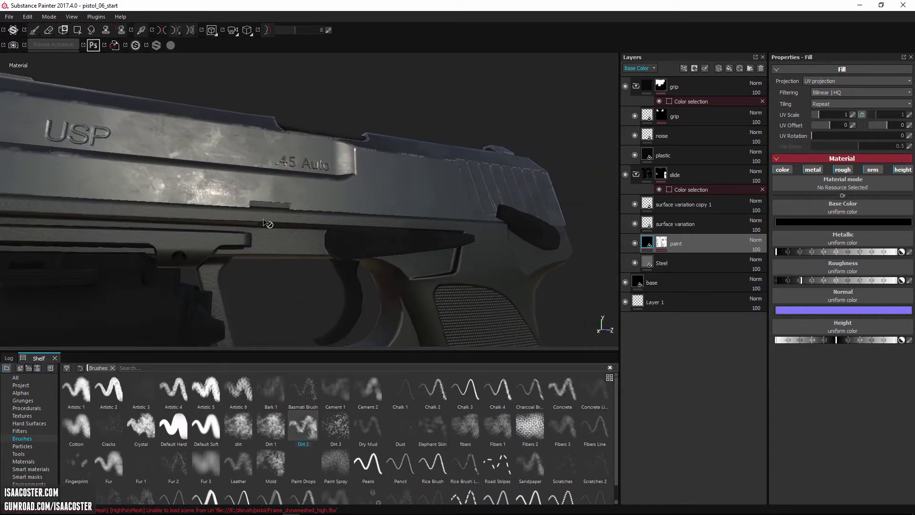
{"action": "left_click_drag", "start_coordinate": [268, 223], "coordinate": [240, 211], "text": "alt"}
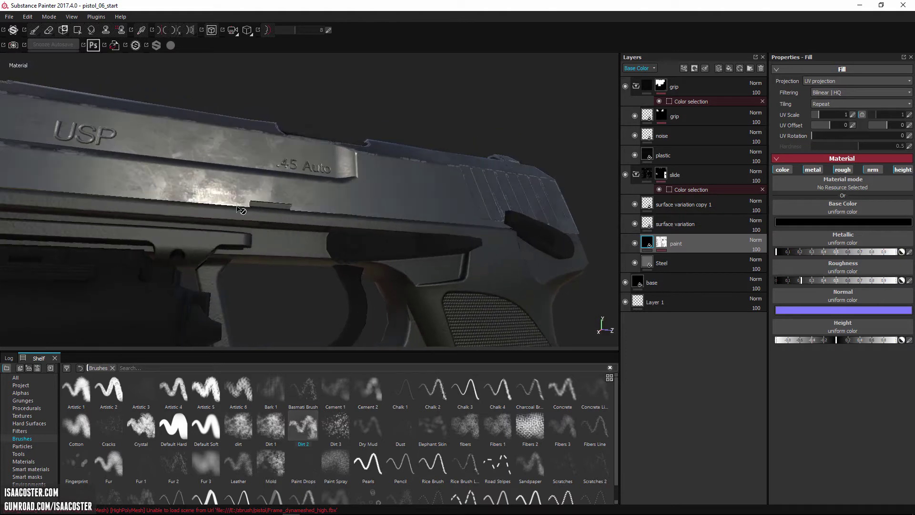
{"action": "left_click", "coordinate": [808, 280]}
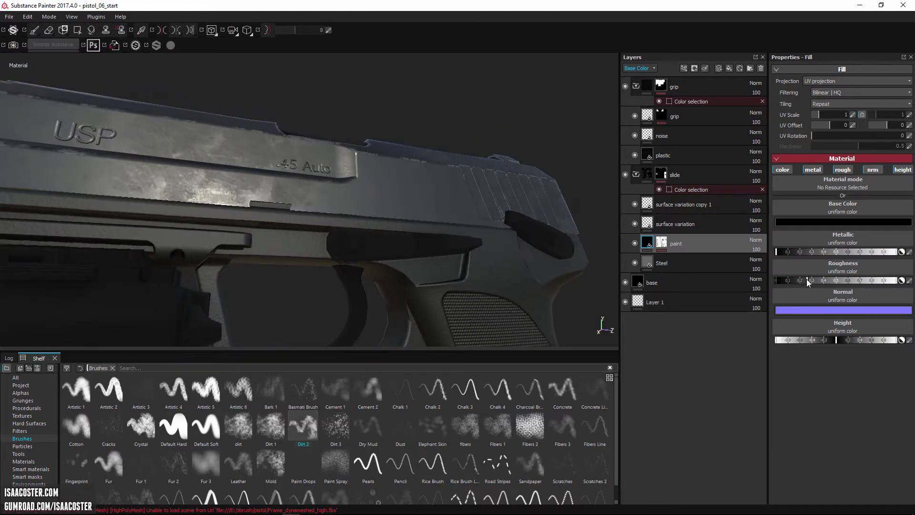
{"action": "left_click_drag", "start_coordinate": [411, 237], "coordinate": [286, 243], "text": "alt"}
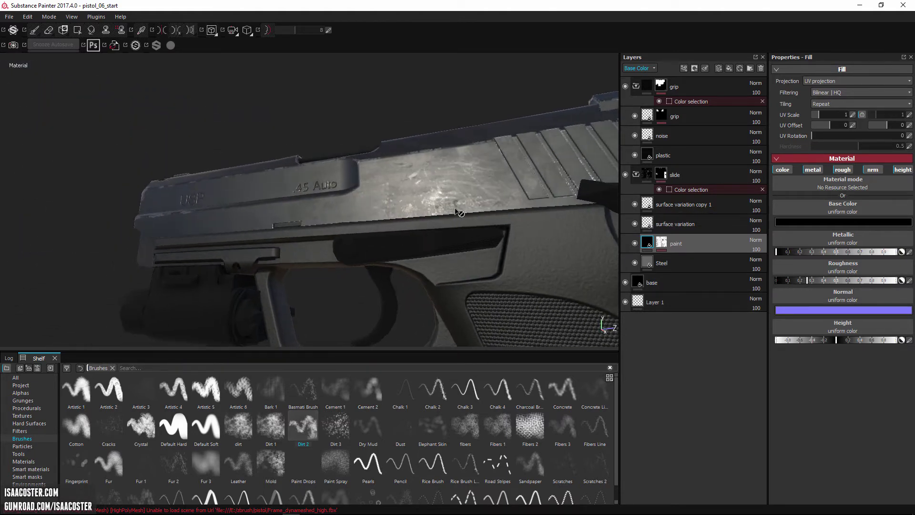
{"action": "left_click", "coordinate": [812, 281]}
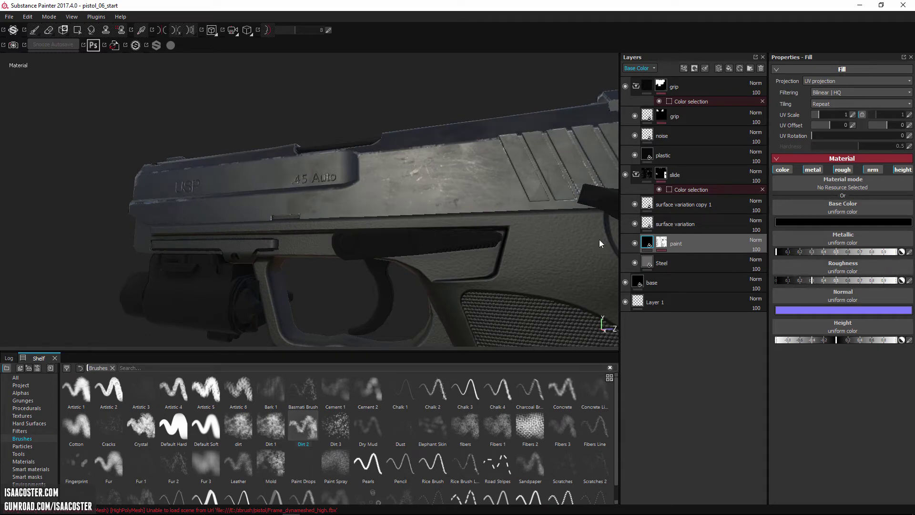
- Add a fill layer named oil above the grip folder at the top of the layer stack
{"action": "mouse_move", "coordinate": [599, 239]}
{"action": "left_mouse_down", "text": "alt"}
{"action": "mouse_move", "coordinate": [444, 259]}
{"action": "mouse_move", "coordinate": [518, 237]}
{"action": "left_mouse_up", "text": "alt"}
{"action": "scroll", "coordinate": [513, 235], "scroll_direction": "down", "scroll_amount": 2}
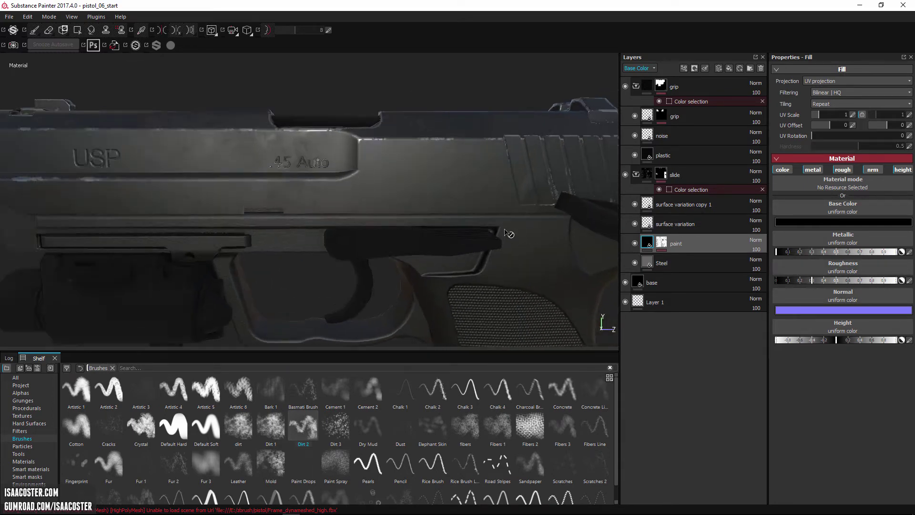
{"action": "left_click", "coordinate": [661, 86]}
{"action": "mouse_move", "coordinate": [426, 215]}
{"action": "left_mouse_down", "text": "alt"}
{"action": "mouse_move", "coordinate": [374, 190]}
{"action": "mouse_move", "coordinate": [342, 142]}
{"action": "left_mouse_up", "text": "alt"}
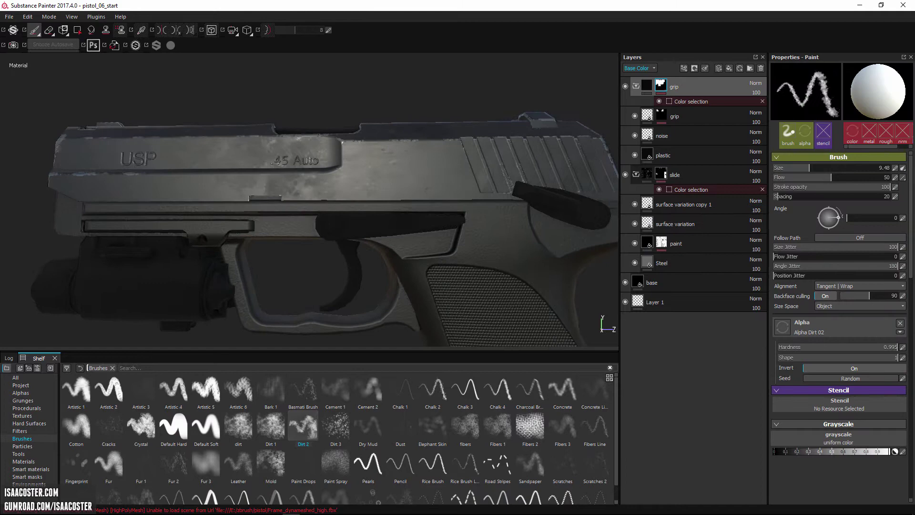
{"action": "left_click", "coordinate": [730, 68]}
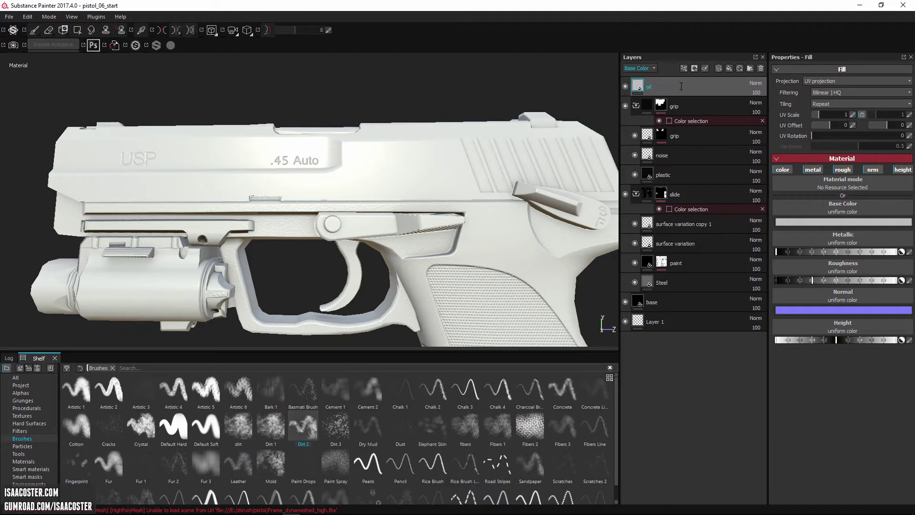
- Set the oil layer's base color to near-black, checking how it looks on the pistol
{"action": "left_click", "coordinate": [808, 221]}
{"action": "left_click_drag", "start_coordinate": [787, 242], "coordinate": [725, 281]}
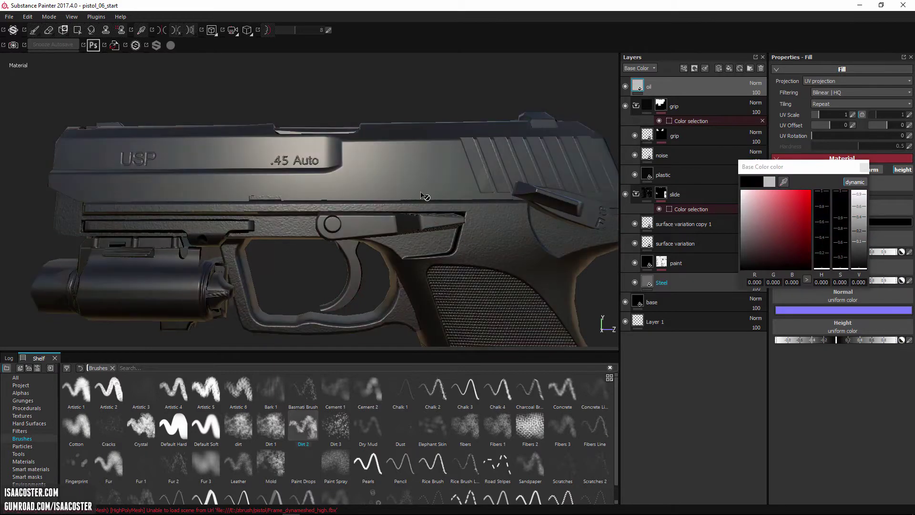
{"action": "left_click_drag", "start_coordinate": [421, 195], "coordinate": [397, 232], "text": "alt"}
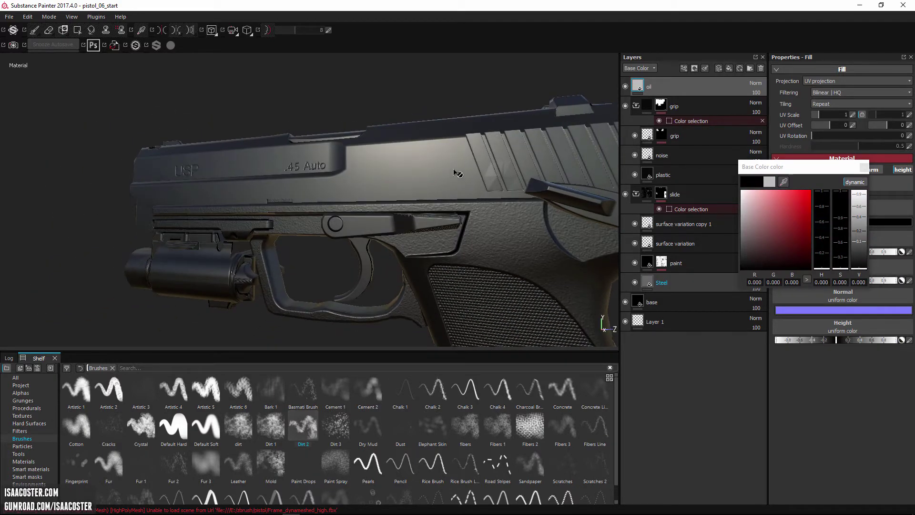
{"action": "left_click_drag", "start_coordinate": [458, 173], "coordinate": [429, 193], "text": "alt"}
{"action": "left_click", "coordinate": [756, 240]}
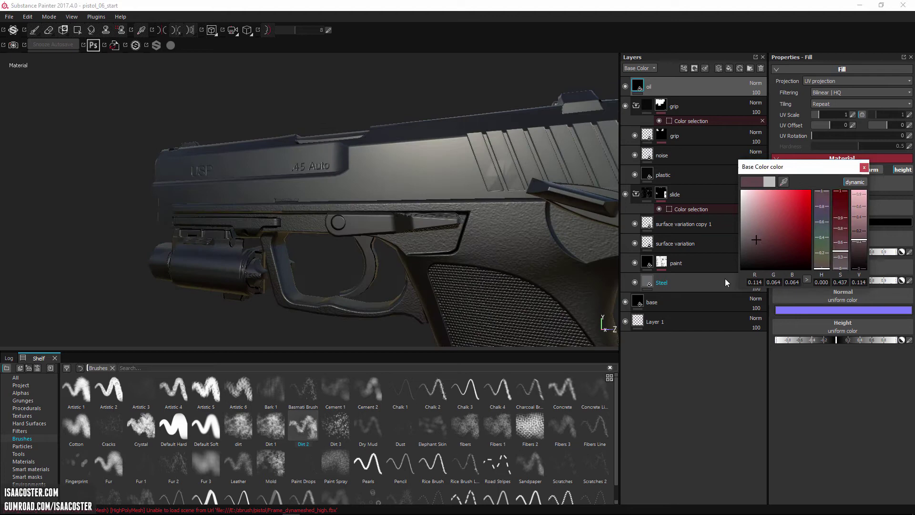
{"action": "left_click", "coordinate": [862, 167]}
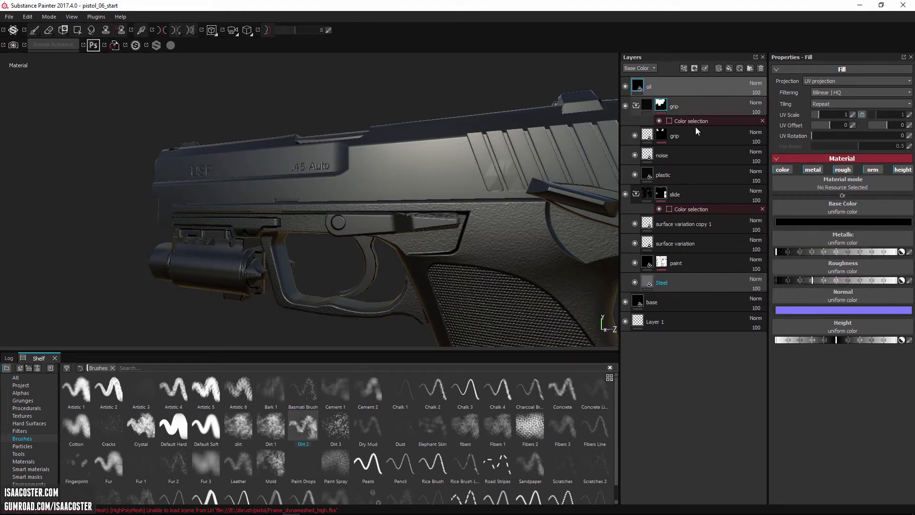
- Turn off the oil layer's metal, normal and height channels and set its Roughness to 0
{"action": "left_click", "coordinate": [813, 171]}
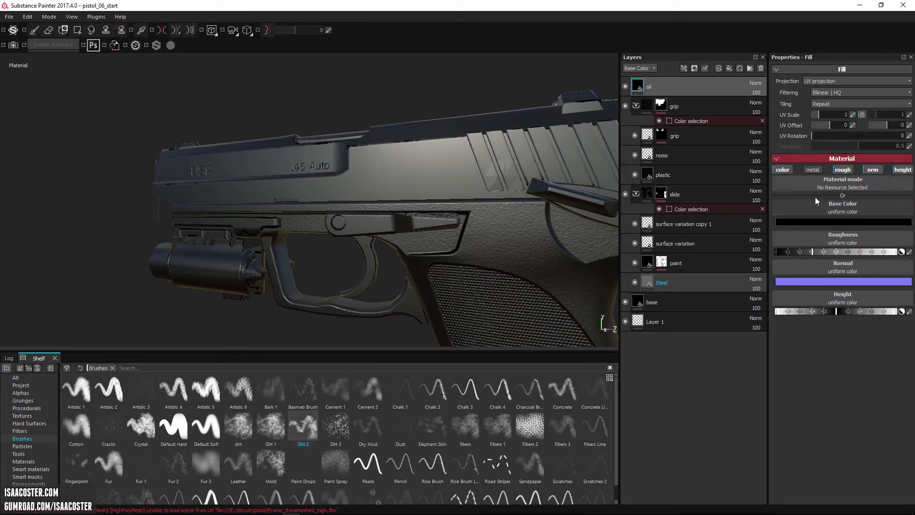
{"action": "left_click", "coordinate": [873, 170]}
{"action": "left_click", "coordinate": [897, 171]}
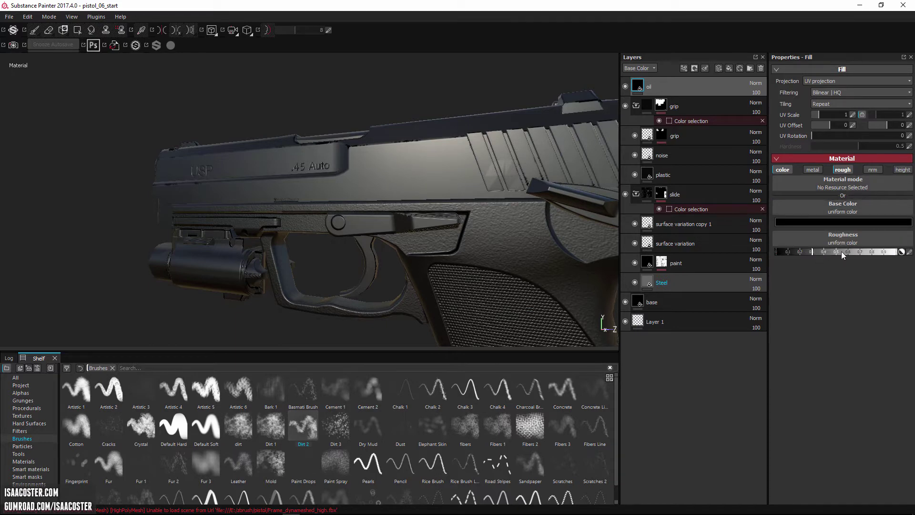
{"action": "left_click_drag", "start_coordinate": [829, 250], "coordinate": [770, 259]}
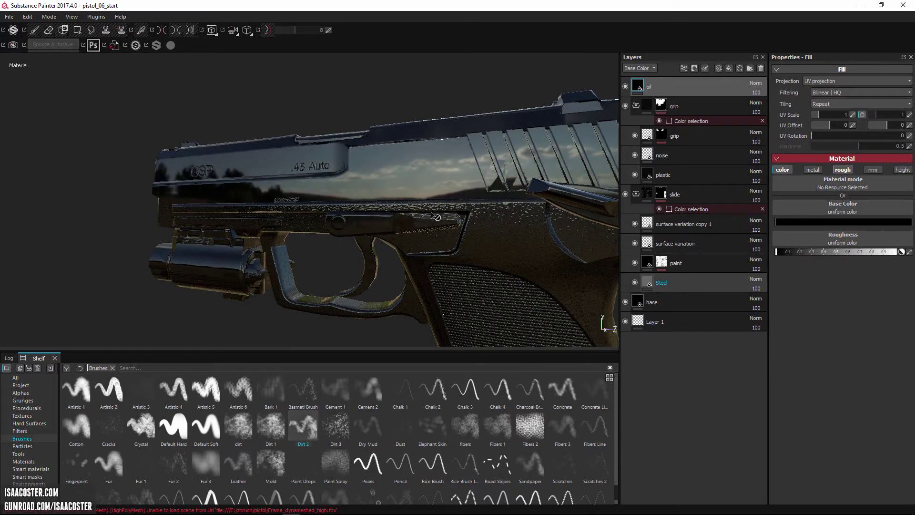
- Add a black mask to the oil layer
{"action": "left_click_drag", "start_coordinate": [431, 215], "coordinate": [458, 200], "text": "alt"}
{"action": "right_click", "coordinate": [649, 93]}
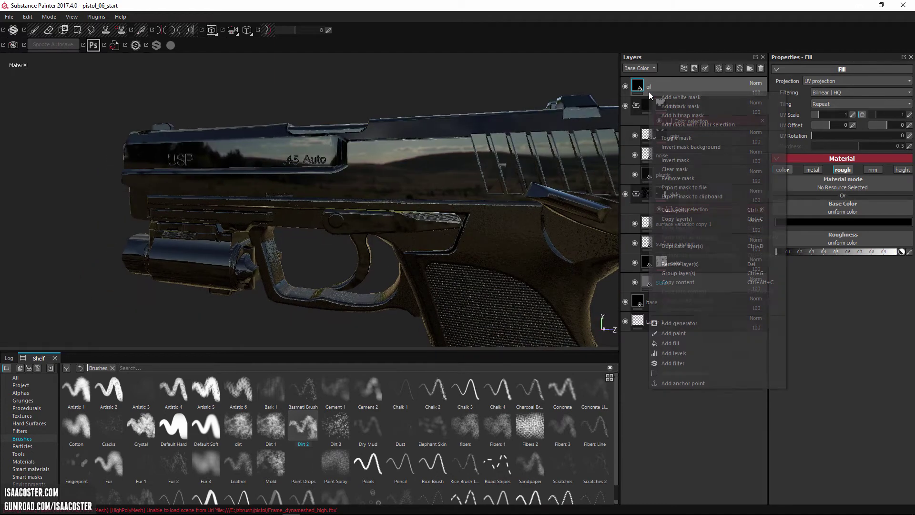
{"action": "left_click", "coordinate": [705, 109]}
{"action": "left_click_drag", "start_coordinate": [465, 247], "coordinate": [432, 192], "text": "alt"}
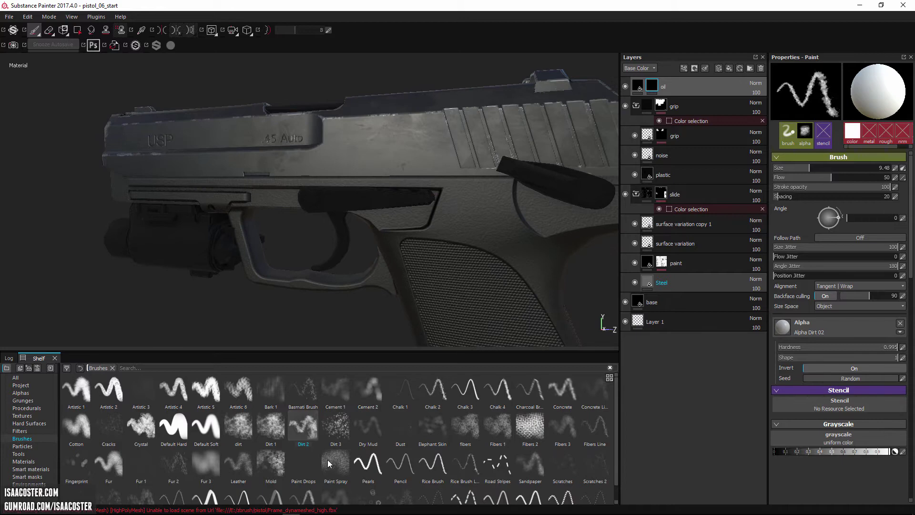
- Try a straight oil stroke along the slide's lower edge with the Mold brush at size 9.48
{"action": "left_click", "coordinate": [269, 459]}
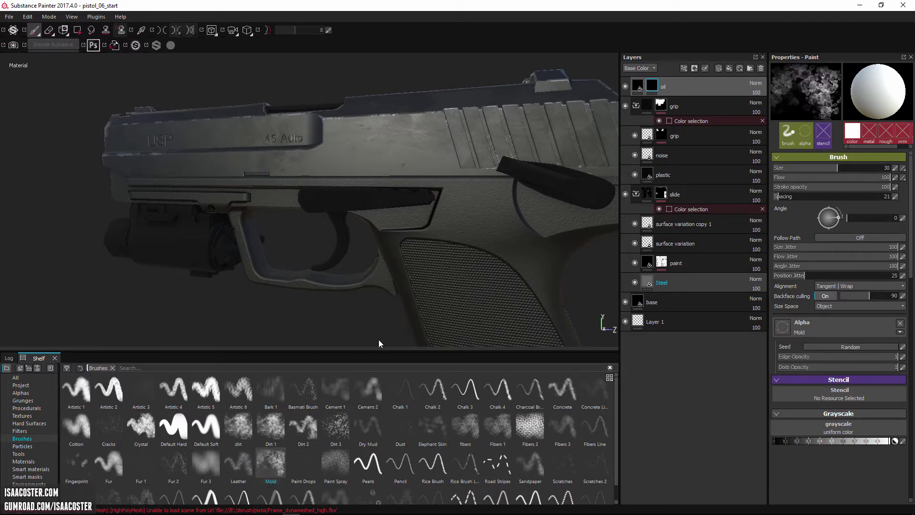
{"action": "left_click_drag", "start_coordinate": [419, 194], "coordinate": [459, 170], "text": "alt"}
{"action": "right_click_drag", "start_coordinate": [485, 183], "coordinate": [455, 183], "text": "ctrl"}
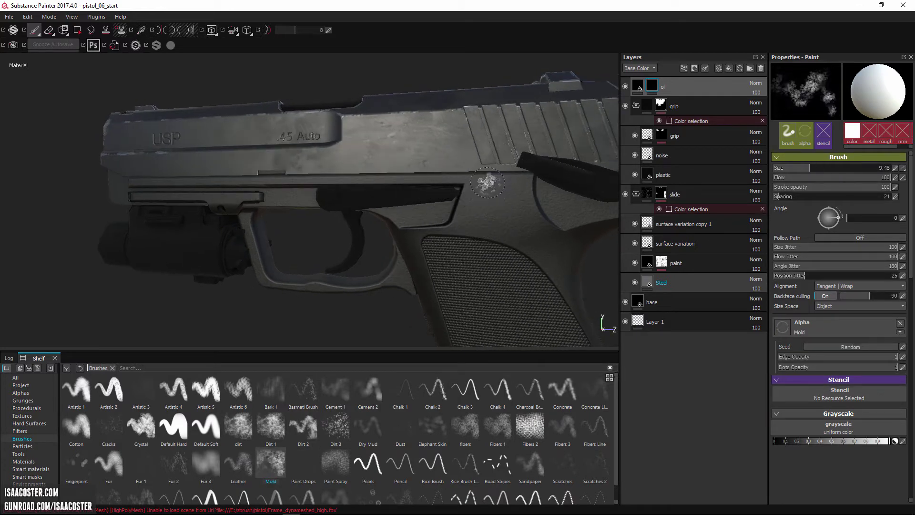
{"action": "mouse_move", "coordinate": [492, 182]}
{"action": "left_mouse_down", "text": "alt"}
{"action": "mouse_move", "coordinate": [500, 187]}
{"action": "mouse_move", "coordinate": [497, 175]}
{"action": "left_mouse_up", "text": "alt"}
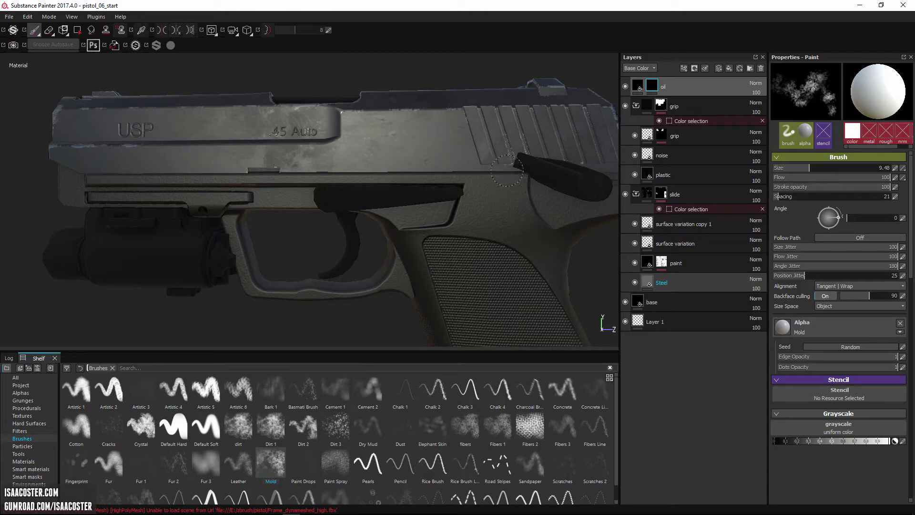
{"action": "key", "text": "shift"}
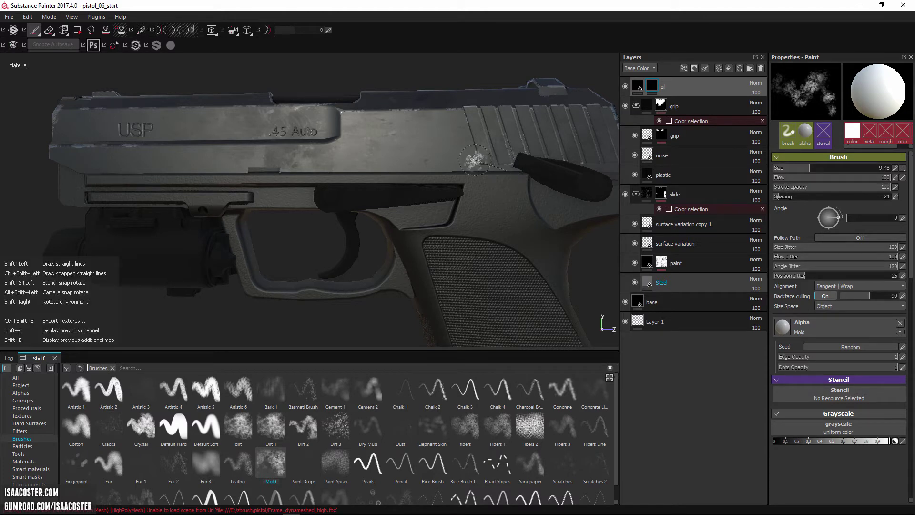
{"action": "left_click", "coordinate": [84, 172], "text": "shift"}
{"action": "left_click_drag", "start_coordinate": [365, 269], "coordinate": [344, 254], "text": "alt"}
{"action": "mouse_move", "coordinate": [153, 181]}
{"action": "left_mouse_down", "text": "alt"}
{"action": "mouse_move", "coordinate": [200, 193]}
{"action": "mouse_move", "coordinate": [195, 220]}
{"action": "mouse_move", "coordinate": [177, 192]}
{"action": "left_mouse_up", "text": "alt"}
- Paint a straight oil stroke along the slide's lower edge with the dirt brush at size 14.99
{"action": "left_click", "coordinate": [240, 431]}
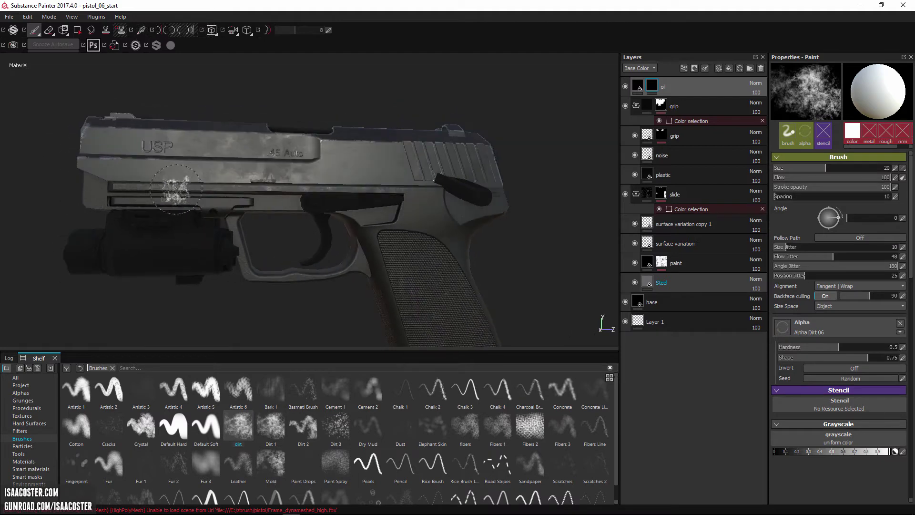
{"action": "scroll", "coordinate": [142, 206], "scroll_direction": "up", "scroll_amount": 3}
{"action": "right_click_drag", "start_coordinate": [127, 198], "coordinate": [109, 176], "text": "ctrl"}
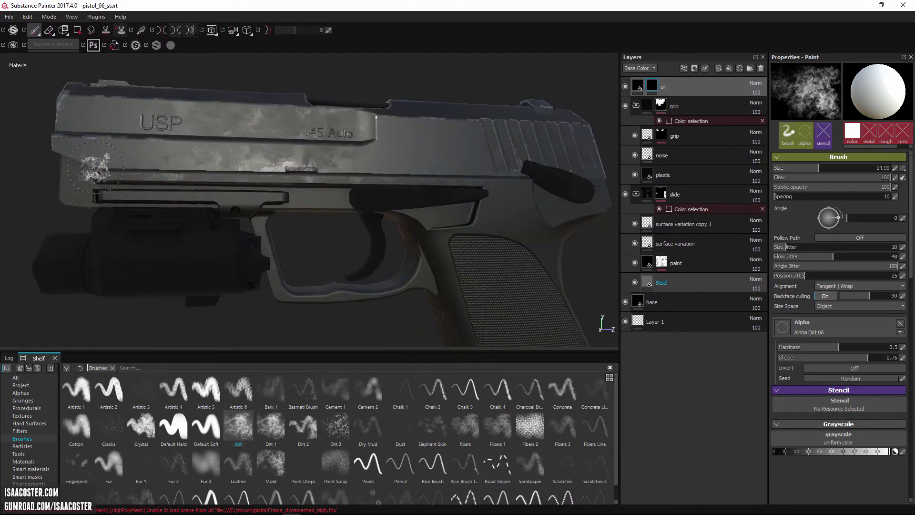
{"action": "key", "text": "shift"}
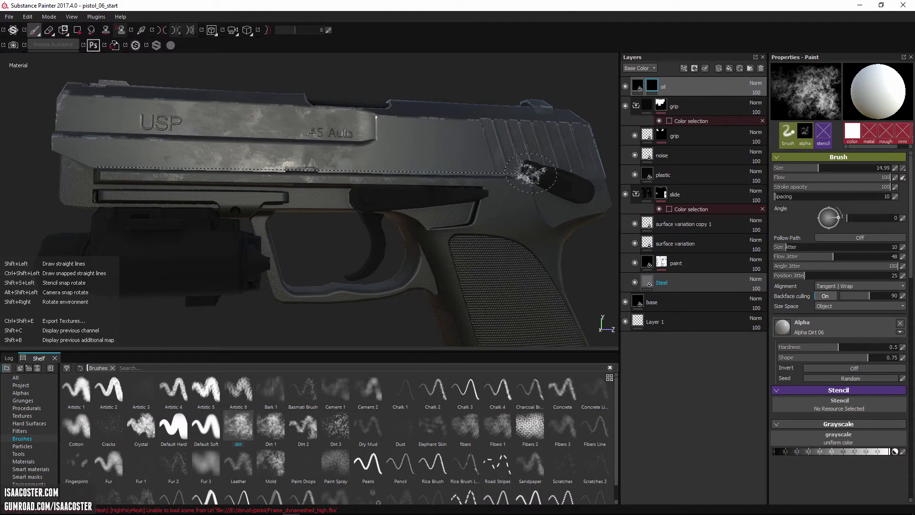
{"action": "left_click", "coordinate": [531, 173], "text": "shift"}
{"action": "mouse_move", "coordinate": [531, 173]}
{"action": "left_mouse_down", "text": "alt"}
{"action": "mouse_move", "coordinate": [441, 228]}
{"action": "mouse_move", "coordinate": [411, 269]}
{"action": "left_mouse_up", "text": "alt"}
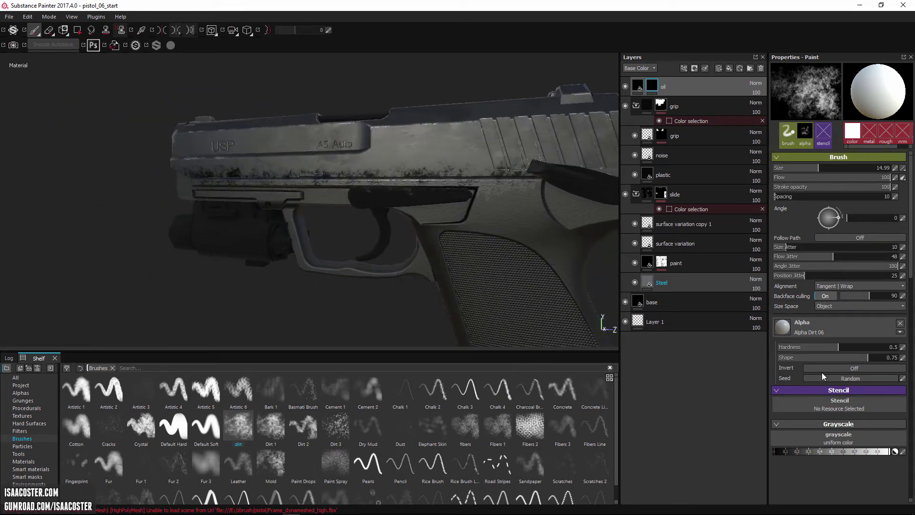
- Erase parts of the oil along the slide's lower edge using the Dirt 2 brush in black at size 23.79
{"action": "left_click_drag", "start_coordinate": [799, 450], "coordinate": [754, 448]}
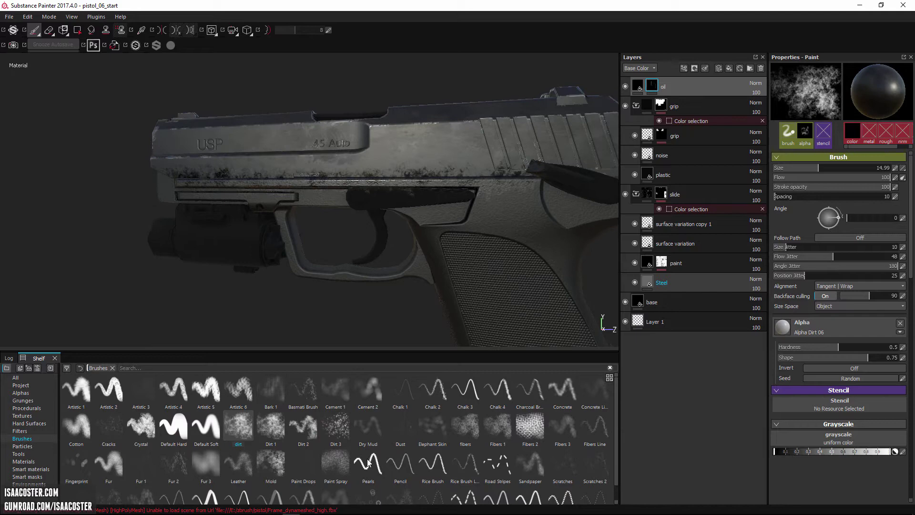
{"action": "left_click", "coordinate": [302, 427]}
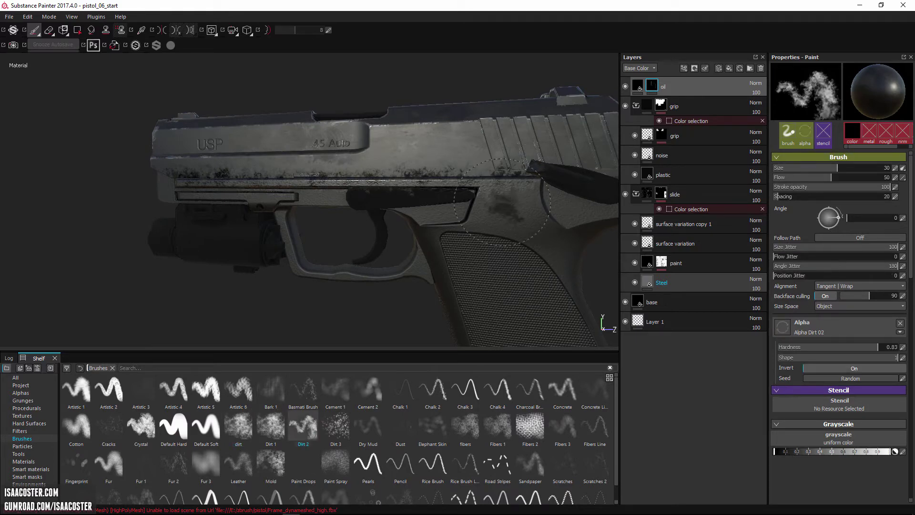
{"action": "left_click_drag", "start_coordinate": [502, 202], "coordinate": [496, 198], "text": "alt"}
{"action": "right_click_drag", "start_coordinate": [496, 197], "coordinate": [512, 195], "text": "alt"}
{"action": "left_click_drag", "start_coordinate": [513, 196], "coordinate": [503, 193], "text": "alt"}
{"action": "right_click_drag", "start_coordinate": [503, 193], "coordinate": [493, 193], "text": "ctrl"}
{"action": "left_click_drag", "start_coordinate": [496, 193], "coordinate": [505, 153], "text": "alt"}
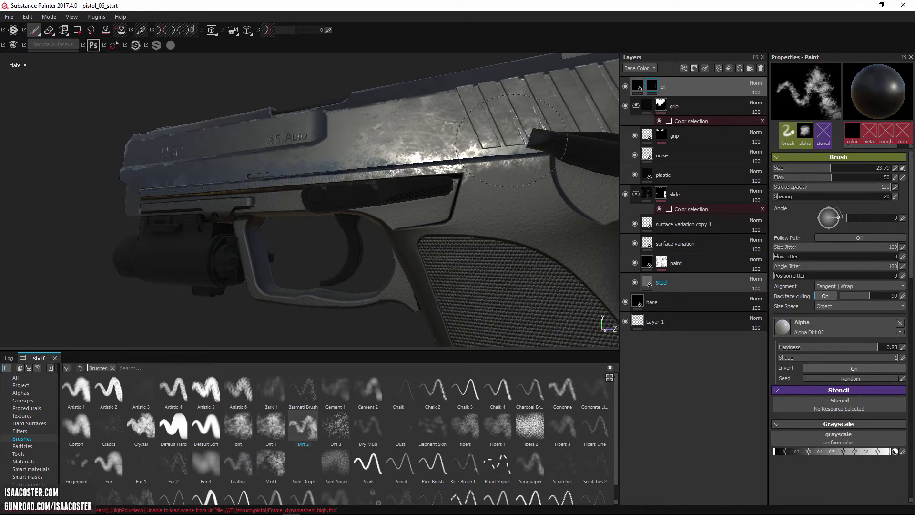
{"action": "mouse_move", "coordinate": [524, 161]}
{"action": "left_mouse_down"}
{"action": "mouse_move", "coordinate": [496, 165]}
{"action": "mouse_move", "coordinate": [512, 162]}
{"action": "left_mouse_up"}
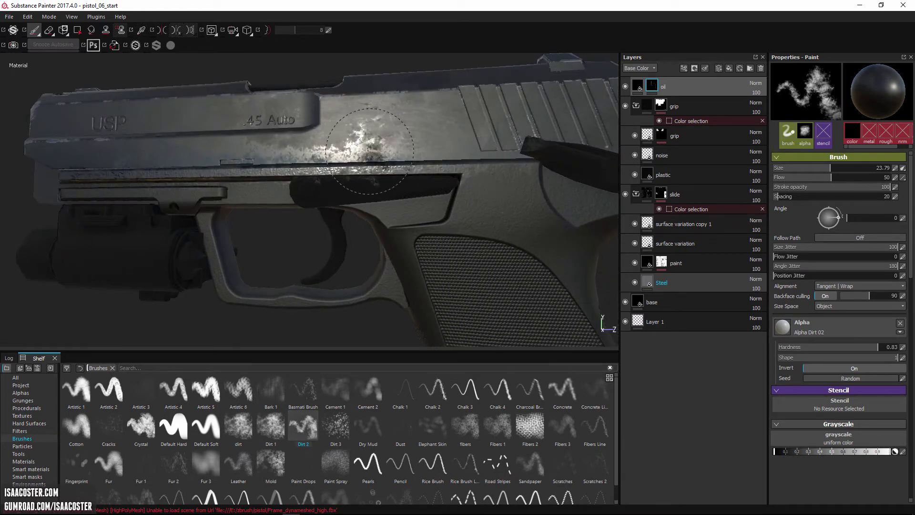
{"action": "left_click_drag", "start_coordinate": [279, 161], "coordinate": [516, 167]}
- Reduce the brush size to 13.53 and thin the remaining oil patches along the slide's lower edge
{"action": "key", "text": "bracketleft"}
{"action": "key", "text": "bracketleft"}
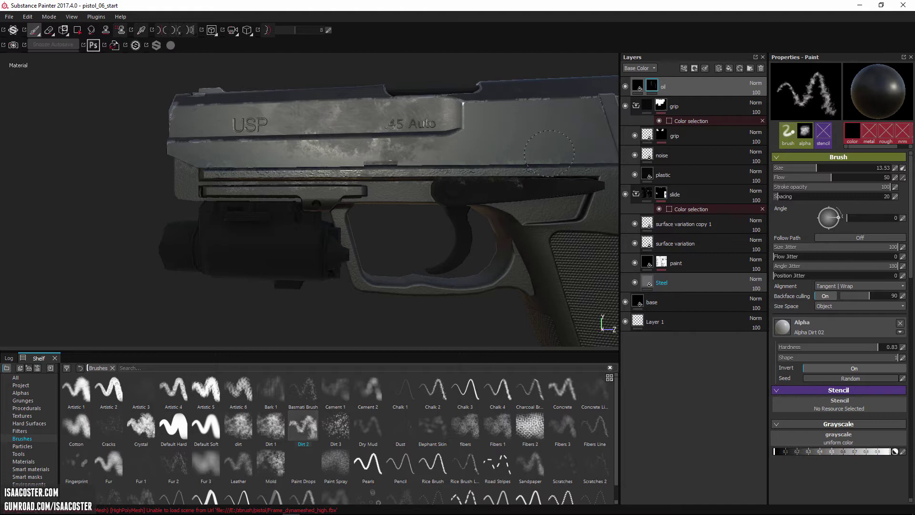
{"action": "left_click_drag", "start_coordinate": [549, 152], "coordinate": [524, 172], "text": "alt"}
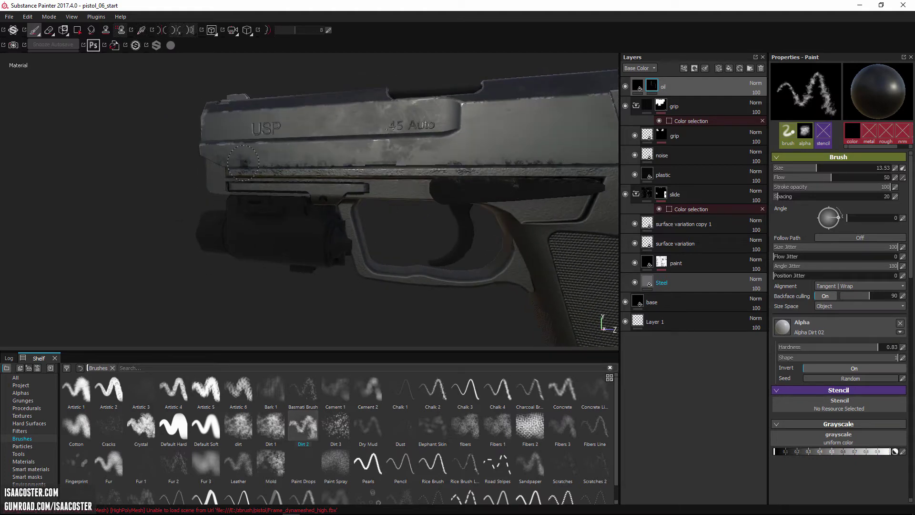
{"action": "mouse_move", "coordinate": [286, 162]}
{"action": "left_mouse_down", "text": "alt"}
{"action": "mouse_move", "coordinate": [322, 140]}
{"action": "mouse_move", "coordinate": [319, 155]}
{"action": "mouse_move", "coordinate": [256, 155]}
{"action": "mouse_move", "coordinate": [341, 162]}
{"action": "left_mouse_up", "text": "alt"}
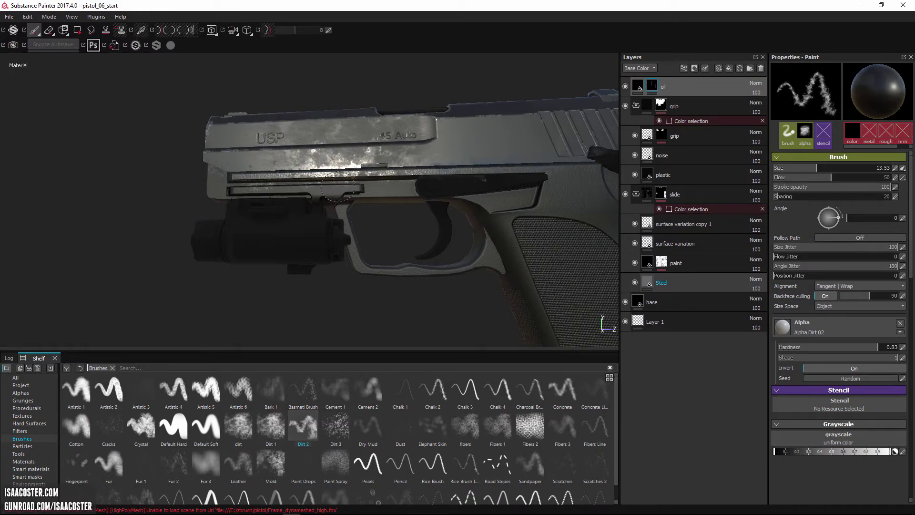
{"action": "left_click_drag", "start_coordinate": [230, 189], "coordinate": [526, 155], "text": "alt"}
{"action": "middle_click_drag", "start_coordinate": [491, 150], "coordinate": [406, 149], "text": "alt"}
{"action": "mouse_move", "coordinate": [407, 149]}
{"action": "left_mouse_down", "text": "alt"}
{"action": "mouse_move", "coordinate": [381, 152]}
{"action": "mouse_move", "coordinate": [464, 150]}
{"action": "left_mouse_up", "text": "alt"}
{"action": "mouse_move", "coordinate": [356, 159]}
{"action": "left_mouse_down", "text": "alt"}
{"action": "mouse_move", "coordinate": [357, 194]}
{"action": "mouse_move", "coordinate": [292, 194]}
{"action": "mouse_move", "coordinate": [401, 128]}
{"action": "mouse_move", "coordinate": [230, 148]}
{"action": "mouse_move", "coordinate": [293, 129]}
{"action": "mouse_move", "coordinate": [349, 145]}
{"action": "left_mouse_up", "text": "alt"}
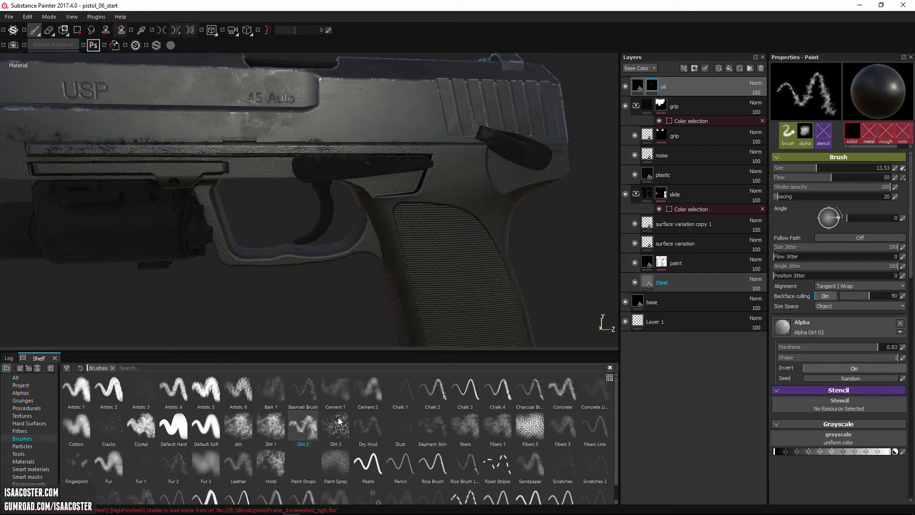
- Dab oil speckles onto the slide around the .45 Auto lettering with the Dirt 3 brush in white at size 17.69
{"action": "left_click", "coordinate": [339, 433]}
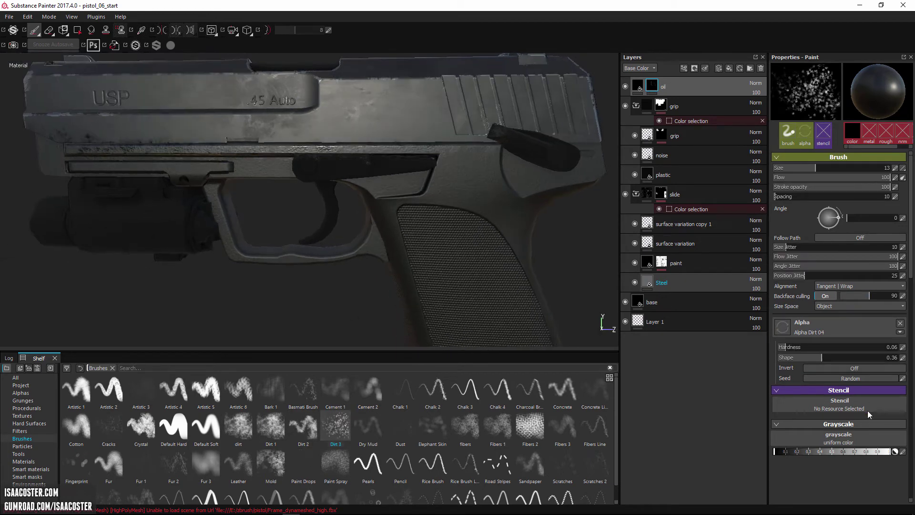
{"action": "left_click", "coordinate": [889, 451]}
{"action": "left_click_drag", "start_coordinate": [337, 237], "coordinate": [324, 211], "text": "alt"}
{"action": "right_click_drag", "start_coordinate": [350, 114], "coordinate": [367, 114], "text": "ctrl"}
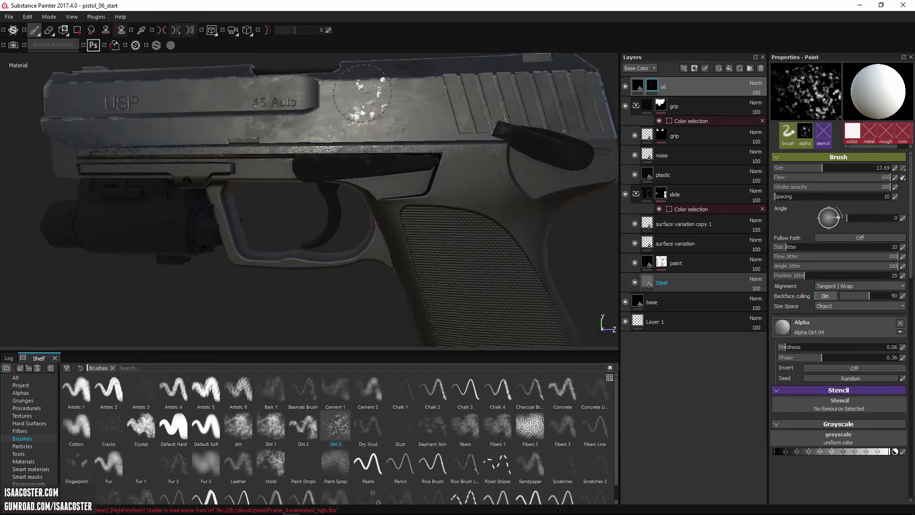
{"action": "left_click", "coordinate": [368, 103]}
{"action": "left_click_drag", "start_coordinate": [431, 116], "coordinate": [444, 113], "text": "alt"}
{"action": "left_click", "coordinate": [193, 111]}
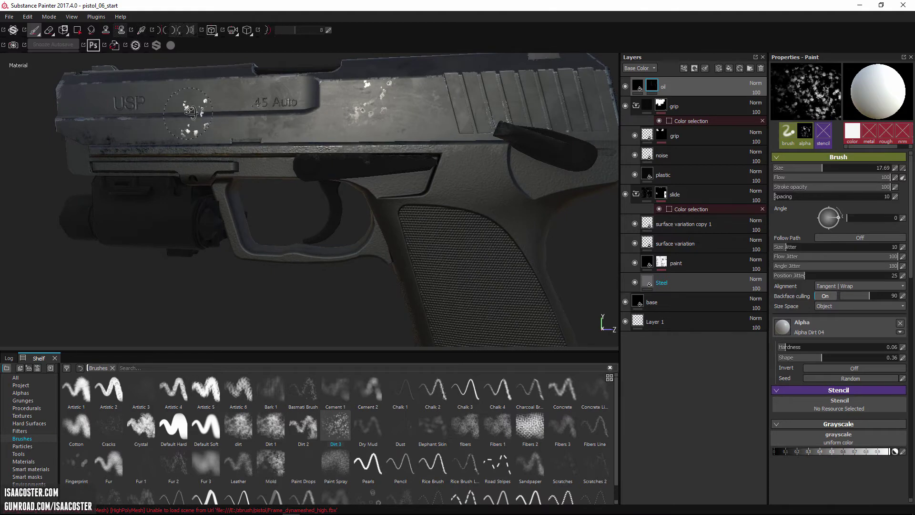
- Continue adding oil speckles toward the slide's rear and onto the frame above the grip
{"action": "left_click_drag", "start_coordinate": [194, 111], "coordinate": [244, 106], "text": "alt"}
{"action": "left_click_drag", "start_coordinate": [122, 123], "coordinate": [97, 124], "text": "alt"}
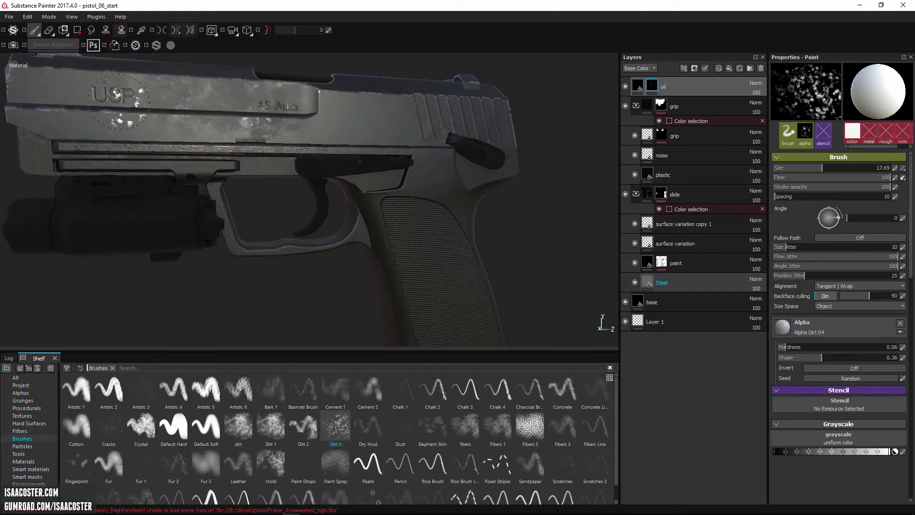
{"action": "middle_click_drag", "start_coordinate": [125, 105], "coordinate": [217, 125], "text": "alt"}
{"action": "left_click_drag", "start_coordinate": [217, 125], "coordinate": [245, 125], "text": "alt"}
{"action": "left_click_drag", "start_coordinate": [200, 147], "coordinate": [115, 188], "text": "alt"}
{"action": "mouse_move", "coordinate": [258, 207]}
{"action": "left_mouse_down", "text": "alt"}
{"action": "mouse_move", "coordinate": [330, 221]}
{"action": "mouse_move", "coordinate": [290, 221]}
{"action": "mouse_move", "coordinate": [376, 219]}
{"action": "mouse_move", "coordinate": [424, 254]}
{"action": "mouse_move", "coordinate": [419, 240]}
{"action": "mouse_move", "coordinate": [434, 241]}
{"action": "left_mouse_up", "text": "alt"}
{"action": "scroll", "coordinate": [312, 221], "scroll_direction": "down", "scroll_amount": 2}
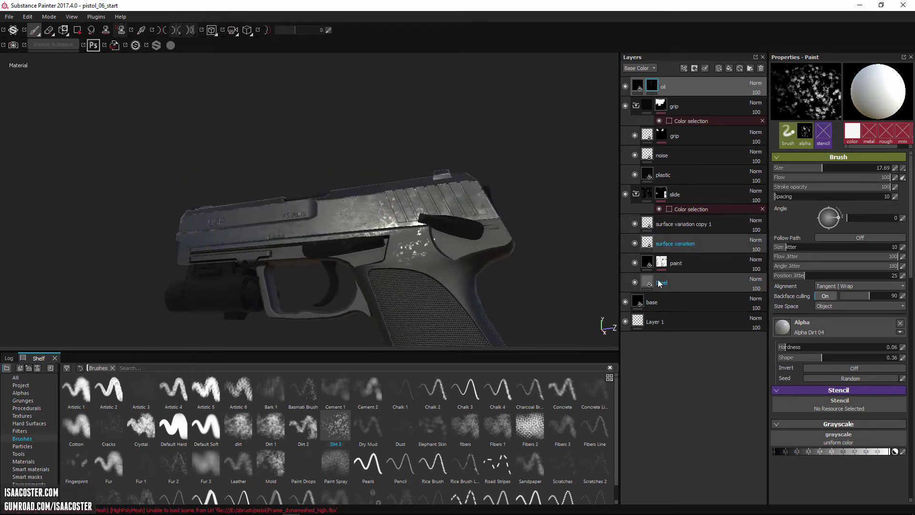
- Darken the brush's grayscale value and examine the oil speckles on the slide from several angles
{"action": "left_click", "coordinate": [785, 451]}
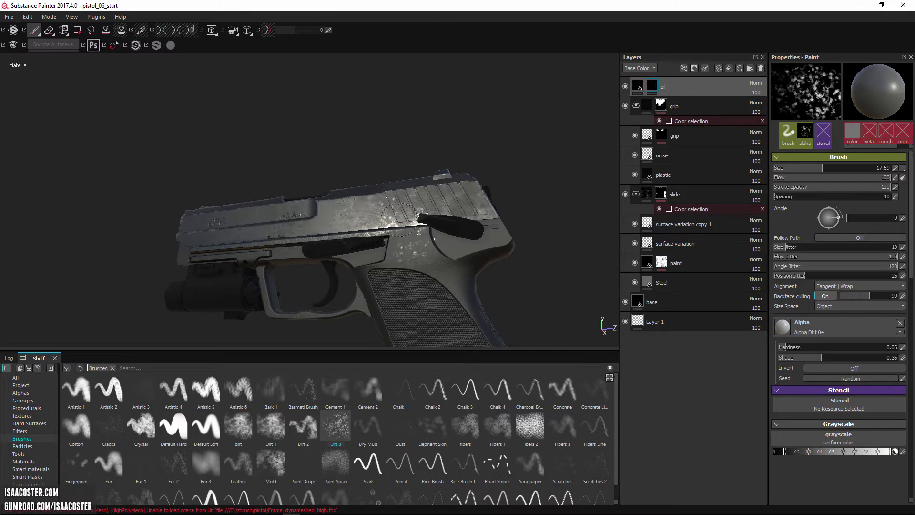
{"action": "left_click_drag", "start_coordinate": [359, 206], "coordinate": [350, 206], "text": "alt"}
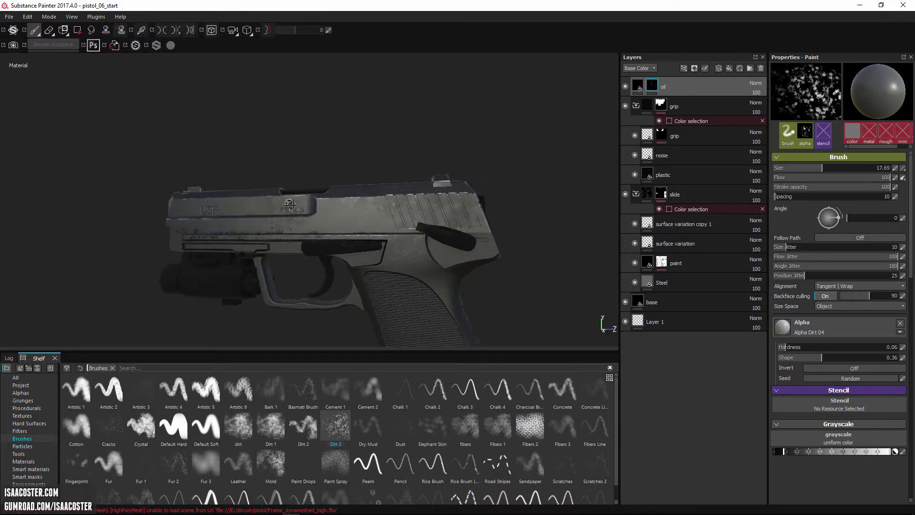
{"action": "mouse_move", "coordinate": [290, 204]}
{"action": "left_mouse_down", "text": "alt"}
{"action": "mouse_move", "coordinate": [237, 220]}
{"action": "mouse_move", "coordinate": [253, 278]}
{"action": "mouse_move", "coordinate": [286, 243]}
{"action": "mouse_move", "coordinate": [312, 241]}
{"action": "left_mouse_up", "text": "alt"}
{"action": "scroll", "coordinate": [314, 241], "scroll_direction": "down", "scroll_amount": 2}
{"action": "scroll", "coordinate": [314, 240], "scroll_direction": "up", "scroll_amount": 3}
{"action": "middle_click_drag", "start_coordinate": [314, 240], "coordinate": [424, 258], "text": "alt"}
{"action": "left_click_drag", "start_coordinate": [424, 258], "coordinate": [467, 246], "text": "alt"}
{"action": "left_click_drag", "start_coordinate": [412, 232], "coordinate": [292, 249], "text": "alt"}
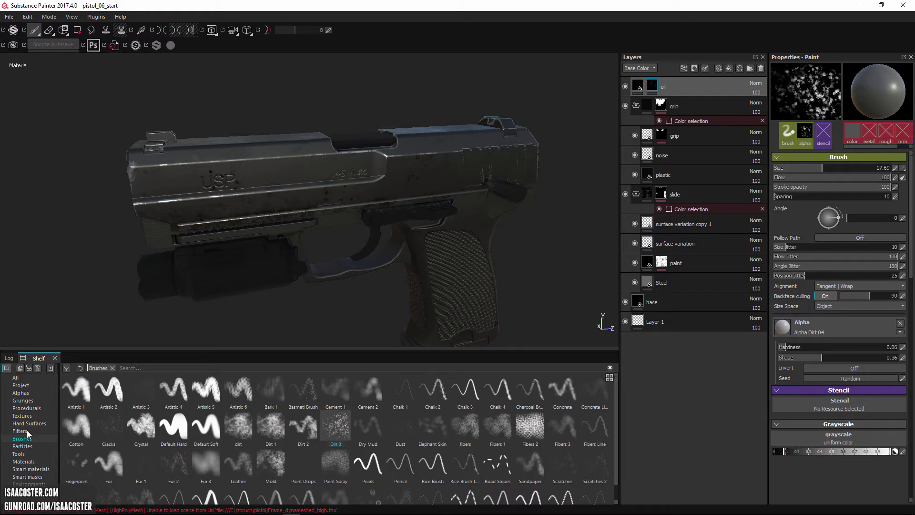
- Search the materials for "rust" and add the Rust material as a fill layer above the oil layer
{"action": "left_click", "coordinate": [24, 462]}
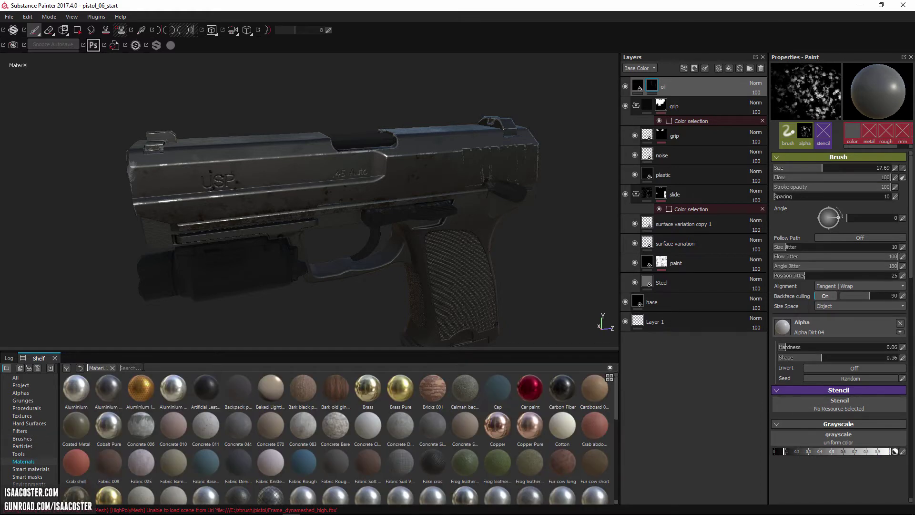
{"action": "left_click", "coordinate": [143, 367]}
{"action": "type", "text": "rust"}
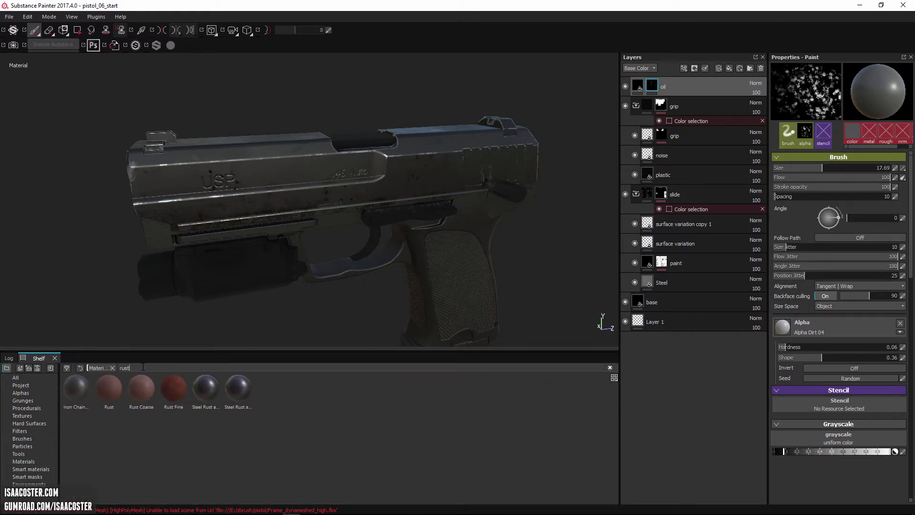
{"action": "left_click", "coordinate": [109, 399]}
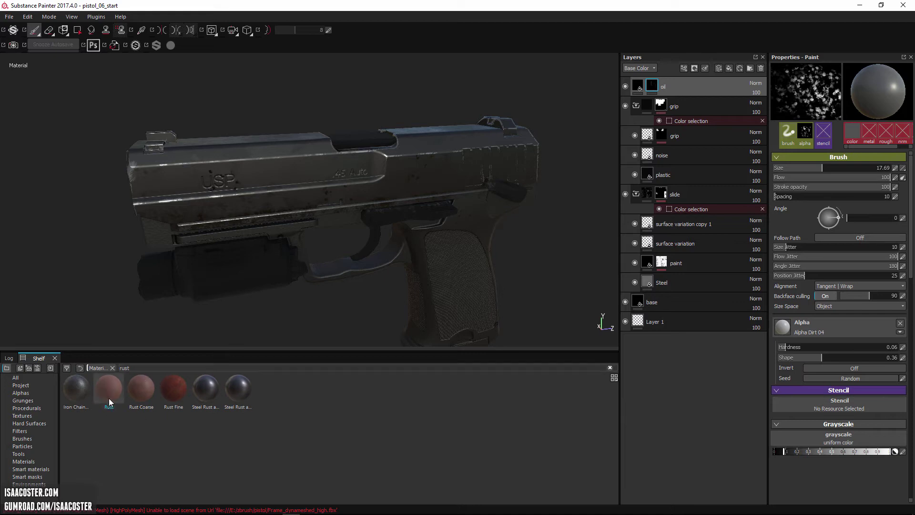
{"action": "left_click", "coordinate": [113, 388]}
{"action": "left_click_drag", "start_coordinate": [104, 389], "coordinate": [680, 77]}
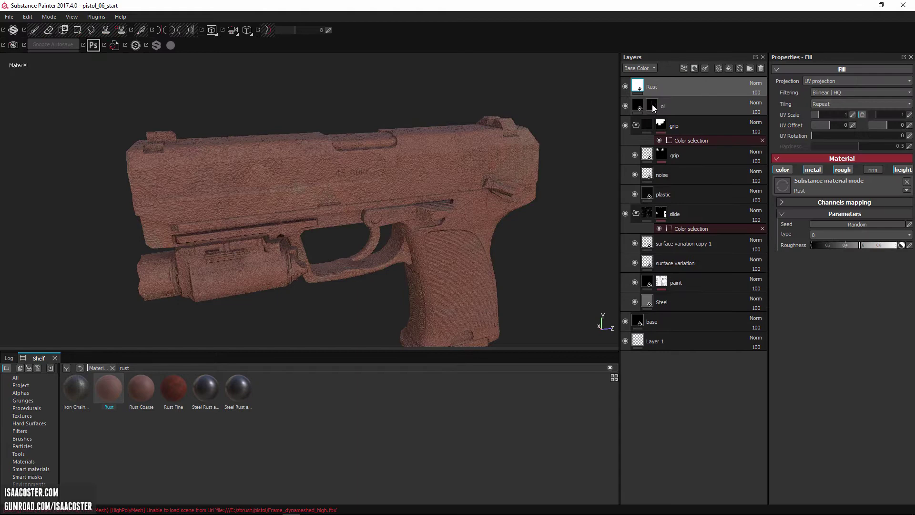
- Turn off the height channel of the Rust layer's material
{"action": "left_click_drag", "start_coordinate": [457, 203], "coordinate": [512, 183], "text": "alt"}
{"action": "scroll", "coordinate": [428, 188], "scroll_direction": "up", "scroll_amount": 3}
{"action": "left_click", "coordinate": [902, 169]}
{"action": "left_click_drag", "start_coordinate": [534, 230], "coordinate": [472, 211], "text": "alt"}
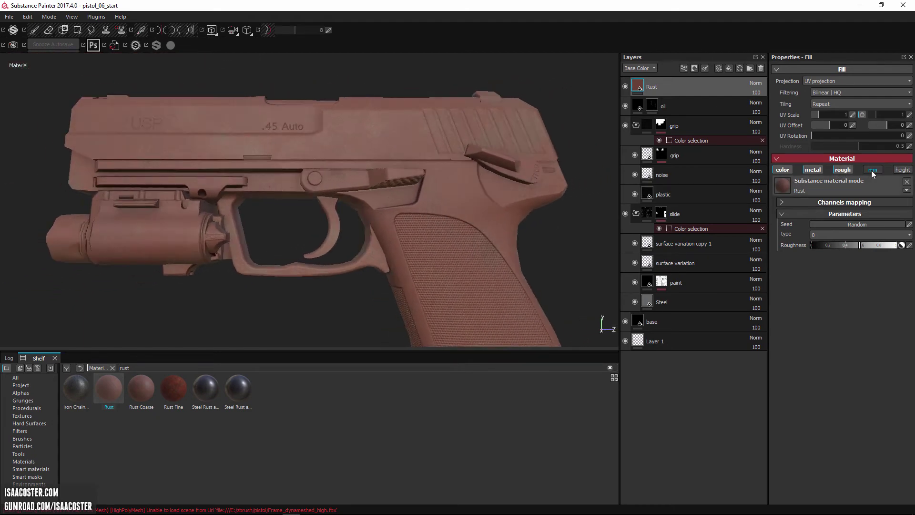
{"action": "left_click_drag", "start_coordinate": [523, 192], "coordinate": [563, 203], "text": "alt"}
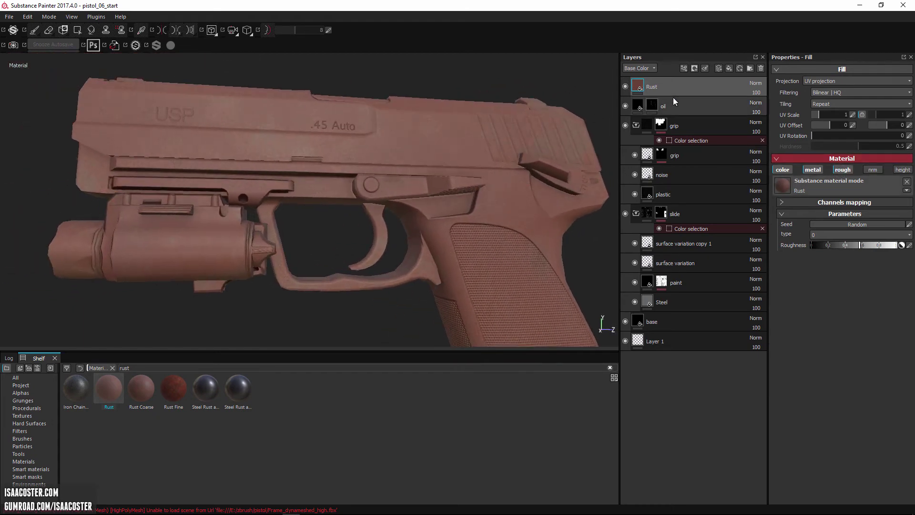
- Give the Rust layer a black mask and apply the Cavity Rust smart mask to it
{"action": "right_click", "coordinate": [680, 84]}
{"action": "right_click", "coordinate": [681, 84]}
{"action": "left_click", "coordinate": [744, 99]}
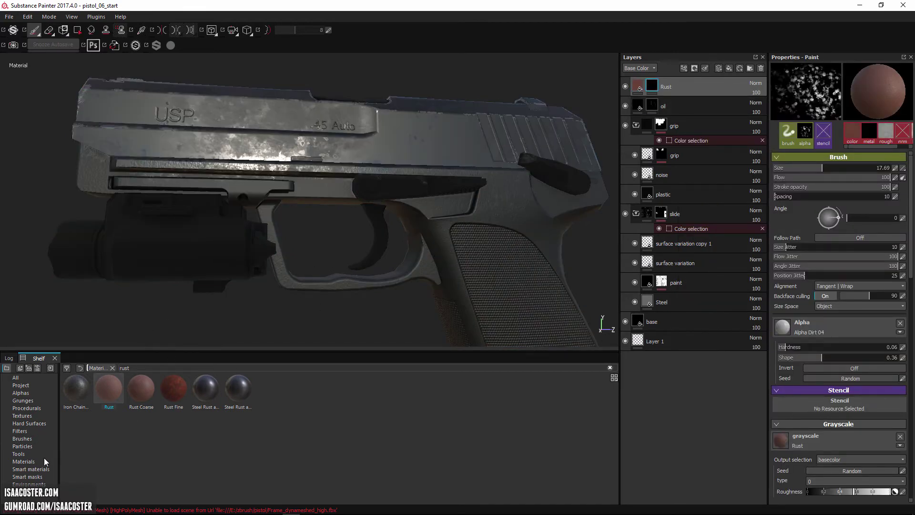
{"action": "left_click", "coordinate": [36, 478]}
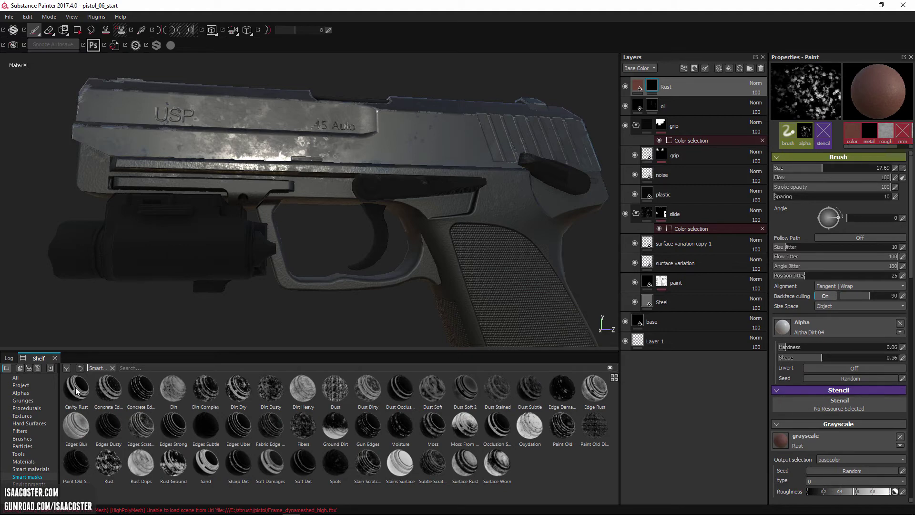
{"action": "left_click_drag", "start_coordinate": [76, 393], "coordinate": [667, 88]}
{"action": "left_click_drag", "start_coordinate": [336, 212], "coordinate": [289, 241], "text": "alt"}
{"action": "left_click_drag", "start_coordinate": [568, 134], "coordinate": [464, 144], "text": "alt"}
{"action": "left_click_drag", "start_coordinate": [497, 210], "coordinate": [448, 186], "text": "alt"}
- Move the Rust layer into the slide group, above surface variation copy 1
{"action": "left_click_drag", "start_coordinate": [682, 84], "coordinate": [682, 219]}
{"action": "left_click_drag", "start_coordinate": [508, 227], "coordinate": [528, 224], "text": "alt"}
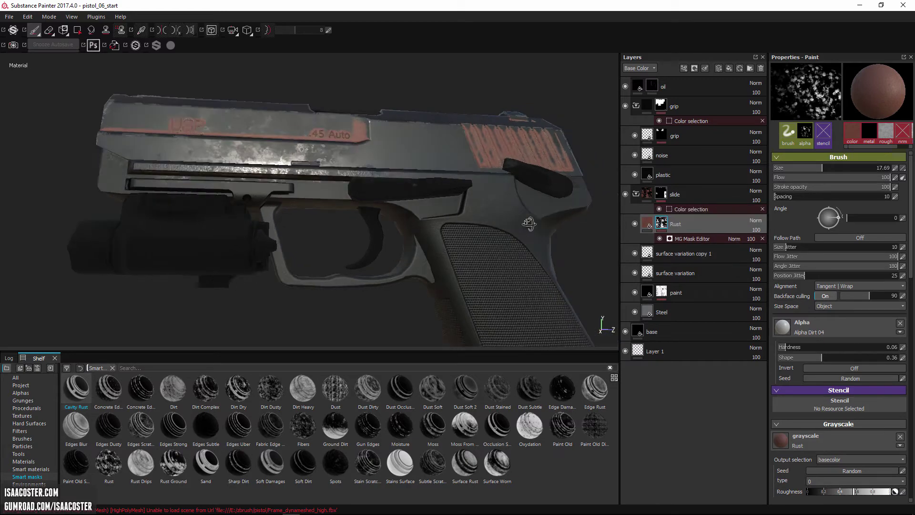
{"action": "right_click_drag", "start_coordinate": [527, 225], "coordinate": [381, 193], "text": "alt"}
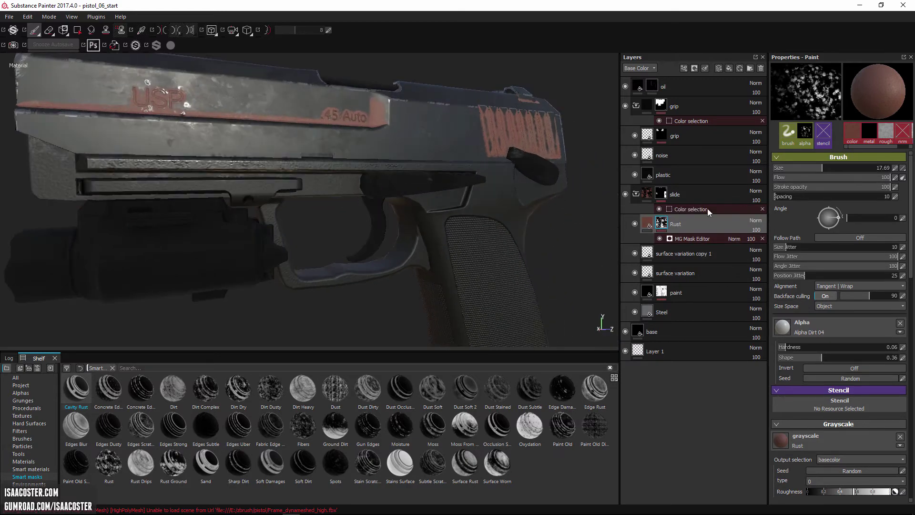
- In the Rust mask's MG Mask Editor, set the curvature Medium and Soft values to 0
{"action": "left_click", "coordinate": [693, 239]}
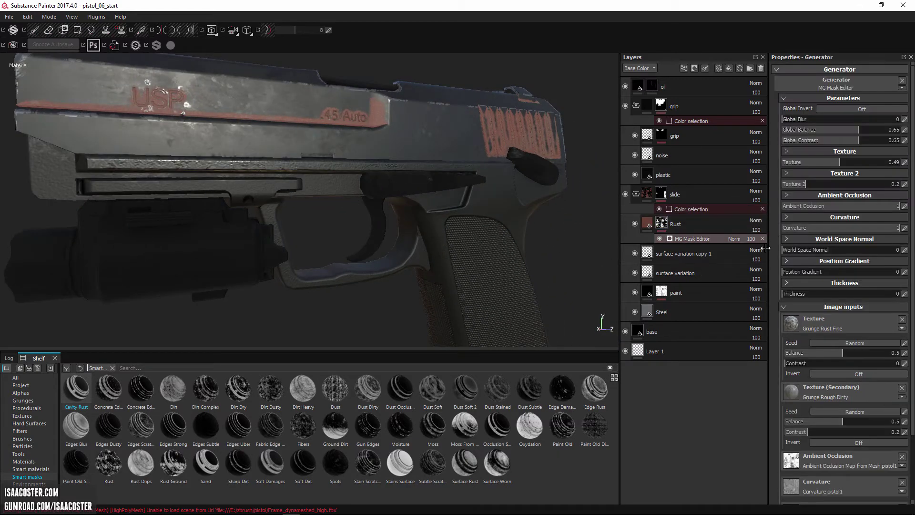
{"action": "left_click", "coordinate": [788, 238]}
{"action": "left_click", "coordinate": [786, 217]}
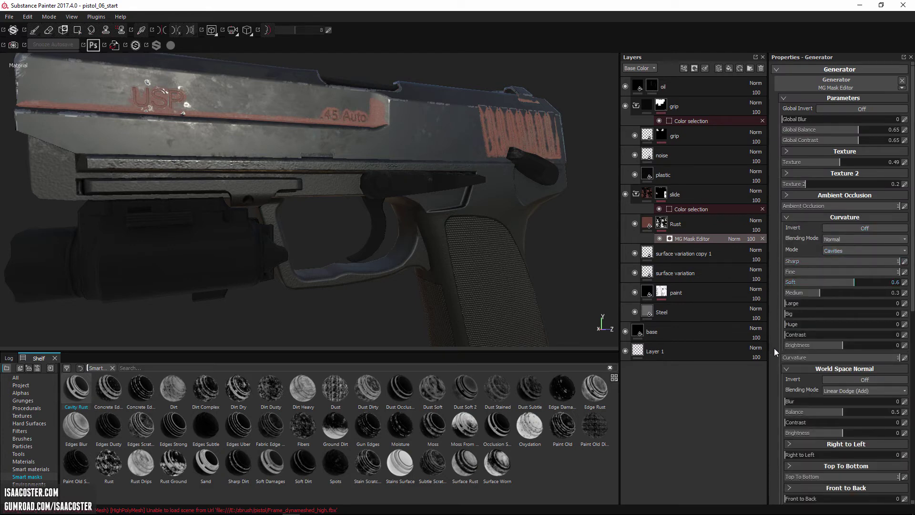
{"action": "left_click_drag", "start_coordinate": [466, 219], "coordinate": [538, 252], "text": "alt"}
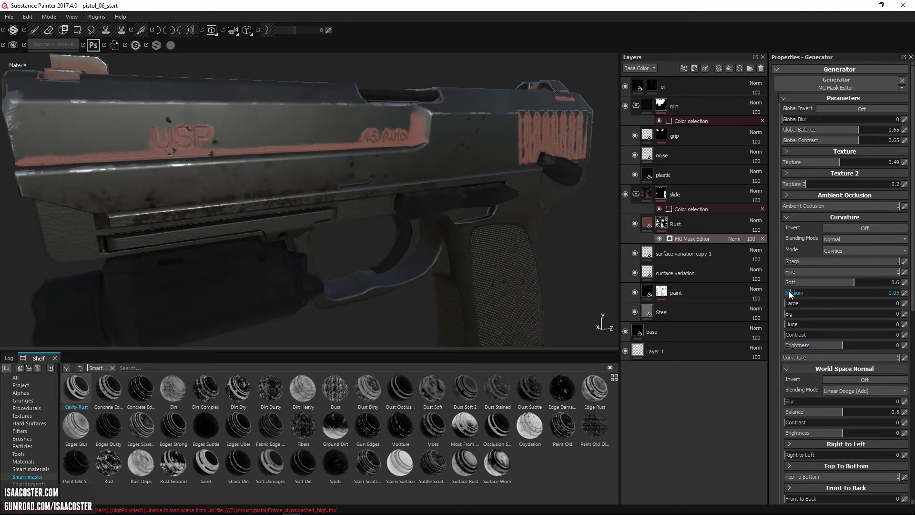
{"action": "left_click_drag", "start_coordinate": [789, 294], "coordinate": [785, 294]}
{"action": "left_click_drag", "start_coordinate": [853, 282], "coordinate": [765, 285]}
- Set the Rust mask's curvature Fine value to 0.07 and Sharp to 0.39
{"action": "left_click", "coordinate": [790, 272]}
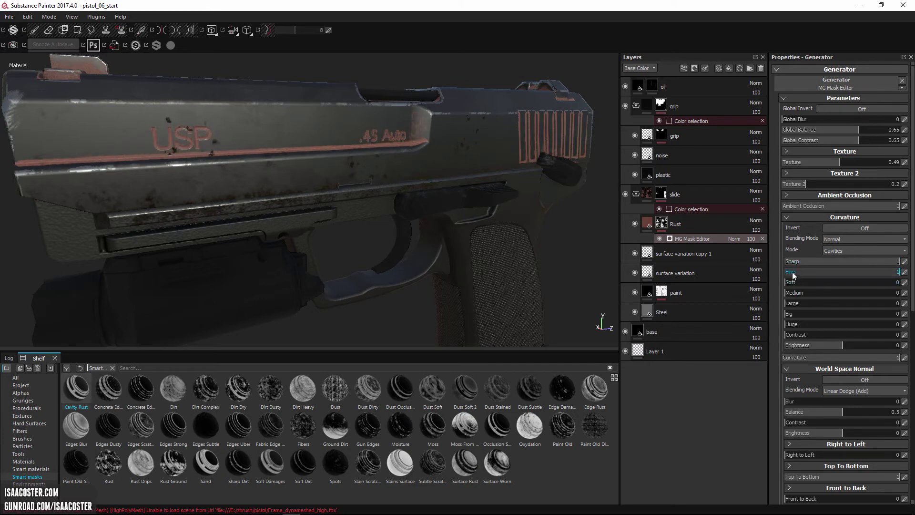
{"action": "left_click", "coordinate": [797, 262]}
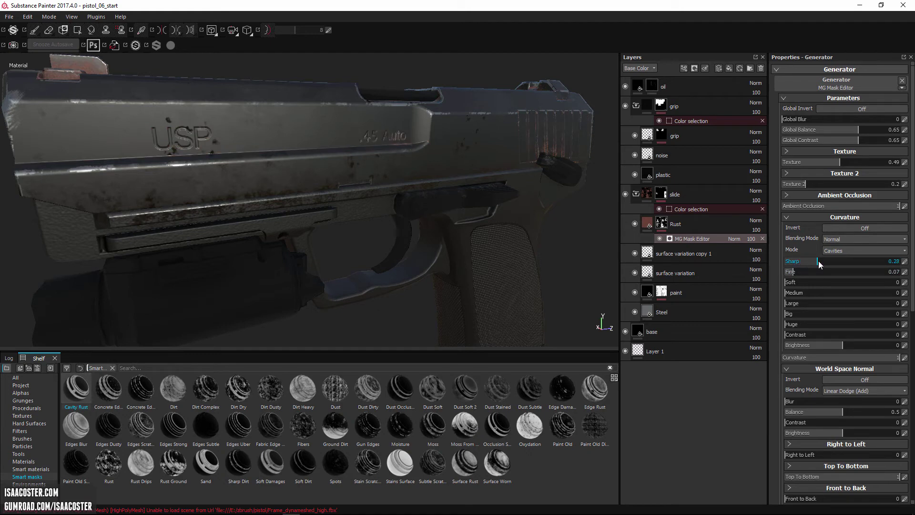
{"action": "left_click_drag", "start_coordinate": [832, 259], "coordinate": [829, 259]}
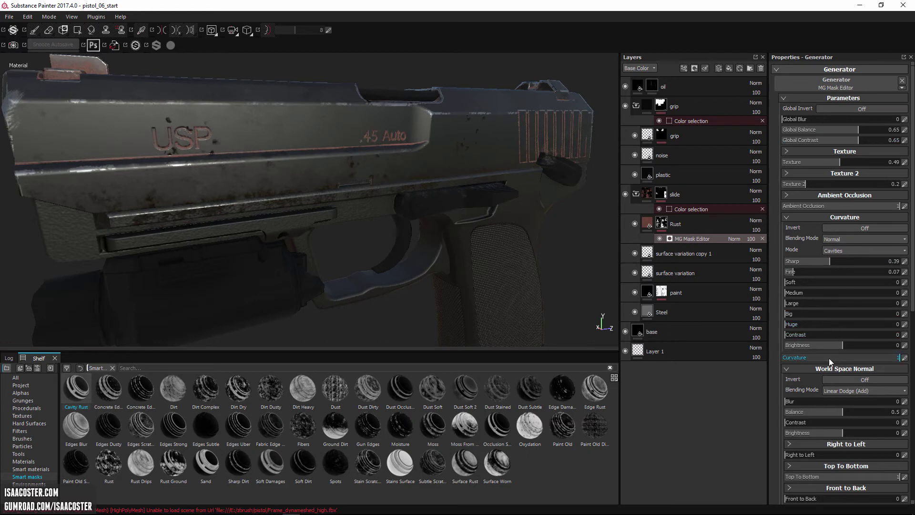
{"action": "scroll", "coordinate": [825, 367], "scroll_direction": "down", "scroll_amount": 3}
{"action": "scroll", "coordinate": [813, 391], "scroll_direction": "up", "scroll_amount": 3}
{"action": "mouse_move", "coordinate": [476, 270]}
{"action": "left_mouse_down", "text": "alt"}
{"action": "mouse_move", "coordinate": [457, 271]}
{"action": "mouse_move", "coordinate": [481, 267]}
{"action": "left_mouse_up", "text": "alt"}
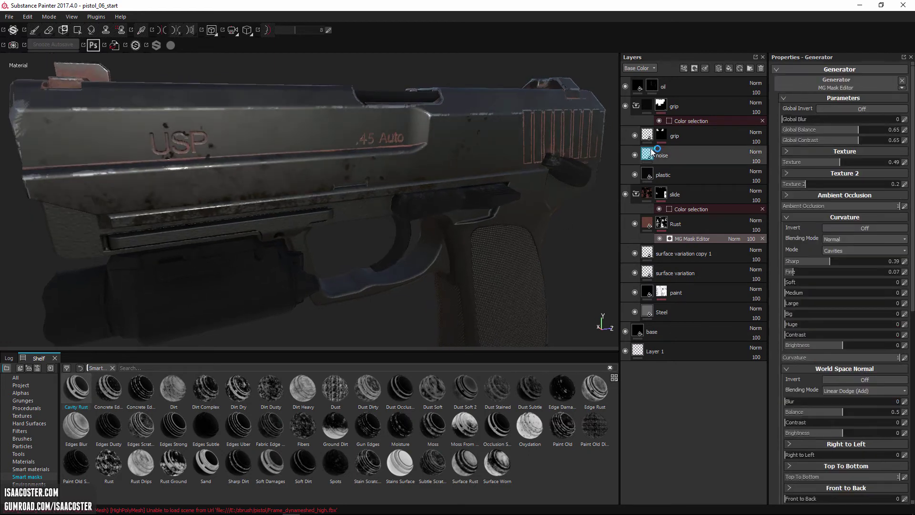
- Add a paint effect above the MG Mask Editor in the Rust mask and choose the dirt brush
{"action": "right_click", "coordinate": [730, 240]}
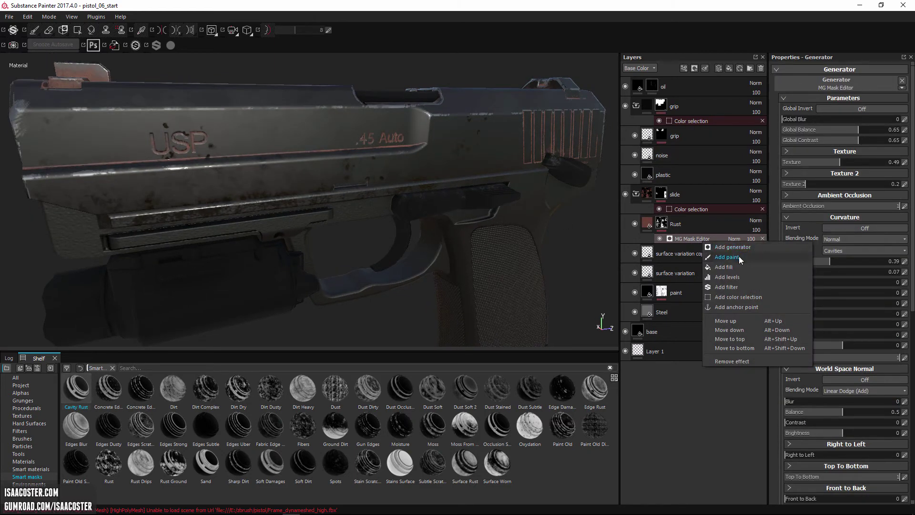
{"action": "left_click", "coordinate": [739, 256]}
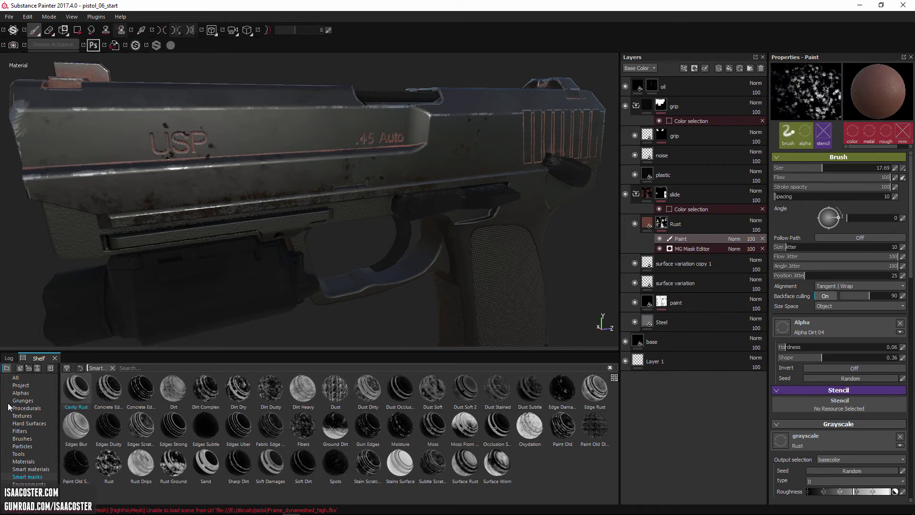
{"action": "left_click", "coordinate": [24, 400]}
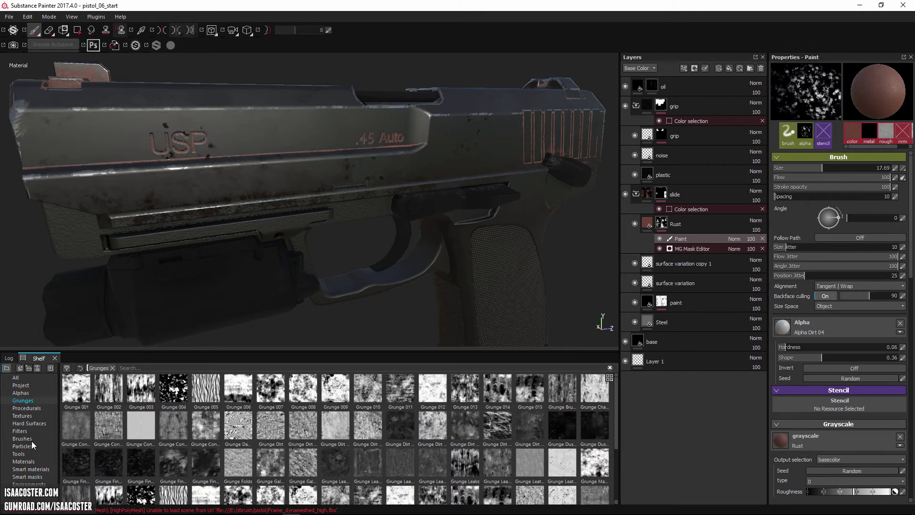
{"action": "left_click", "coordinate": [22, 439]}
{"action": "left_click", "coordinate": [242, 435]}
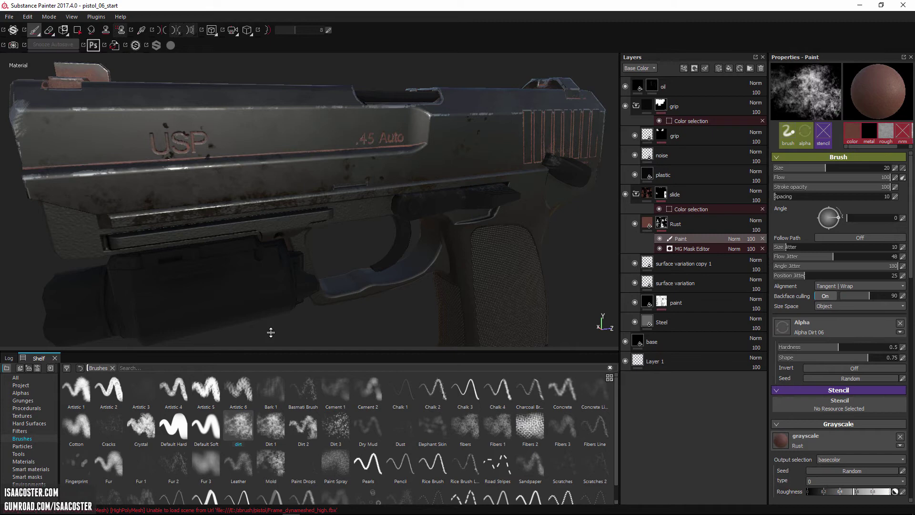
- Try adjusting the Roughness of the Rust material assigned to the brush's grayscale
{"action": "left_click_drag", "start_coordinate": [812, 492], "coordinate": [799, 495]}
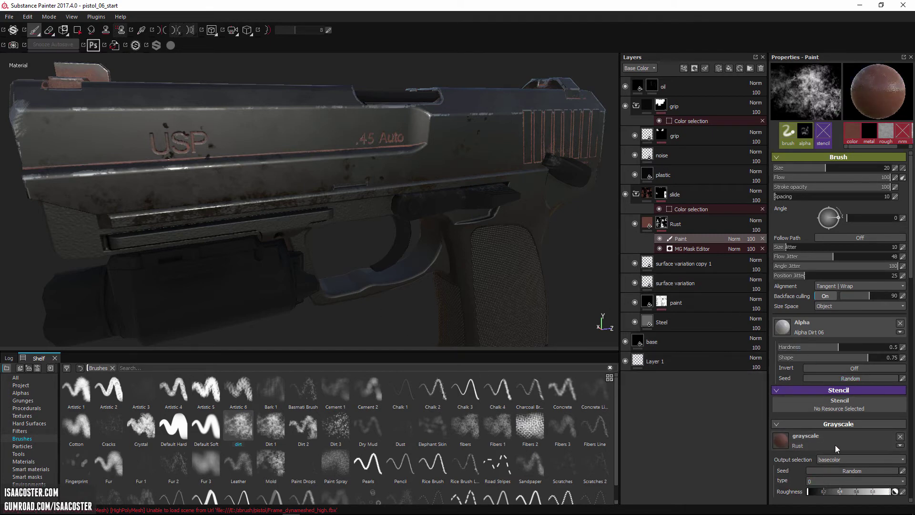
{"action": "scroll", "coordinate": [835, 445], "scroll_direction": "down", "scroll_amount": 1}
{"action": "left_click_drag", "start_coordinate": [820, 463], "coordinate": [851, 462]}
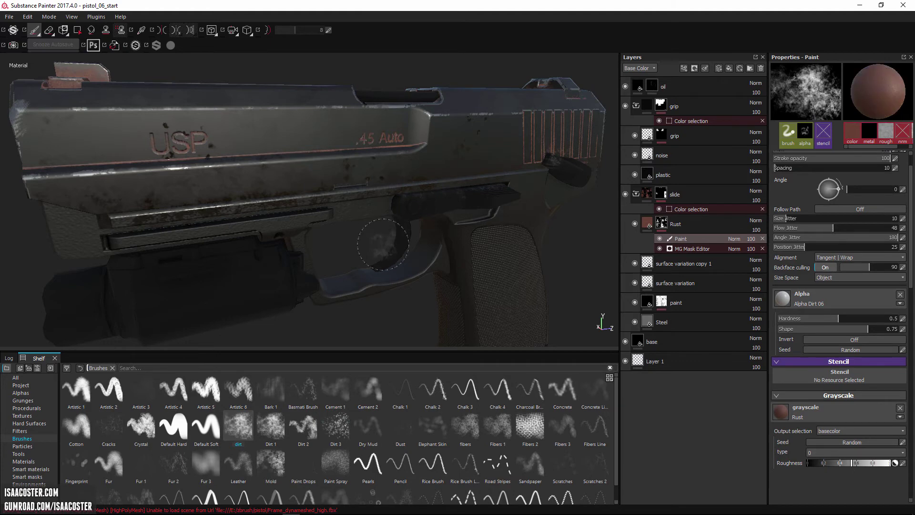
- Delete the paint effect from the Rust mask and add a fresh one
{"action": "key", "text": "Delete"}
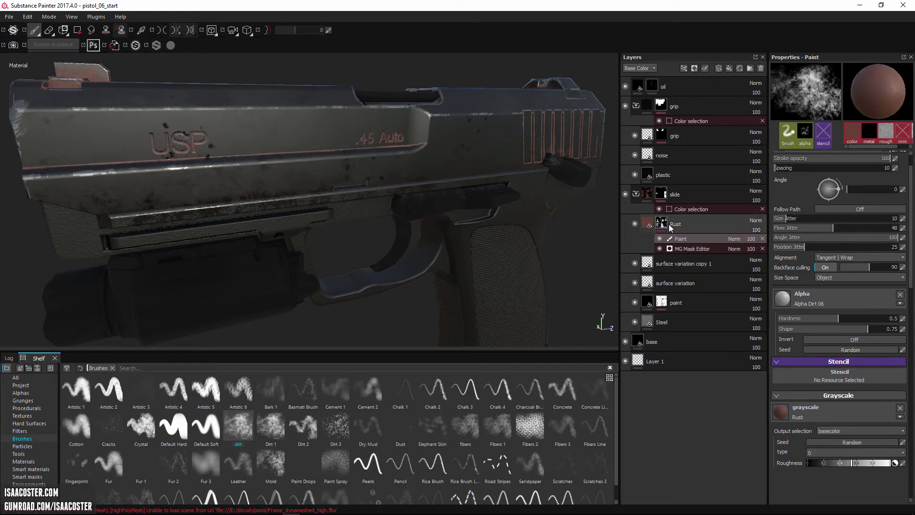
{"action": "right_click", "coordinate": [663, 225]}
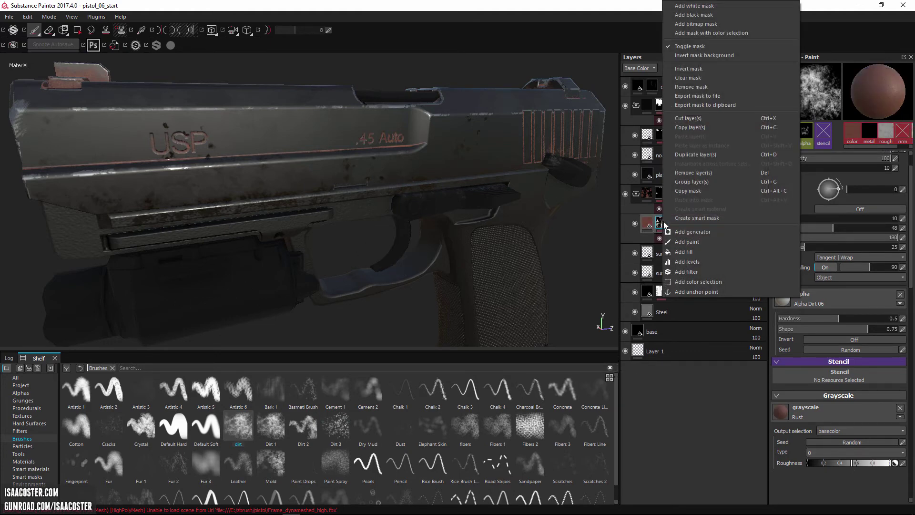
{"action": "left_click", "coordinate": [690, 239]}
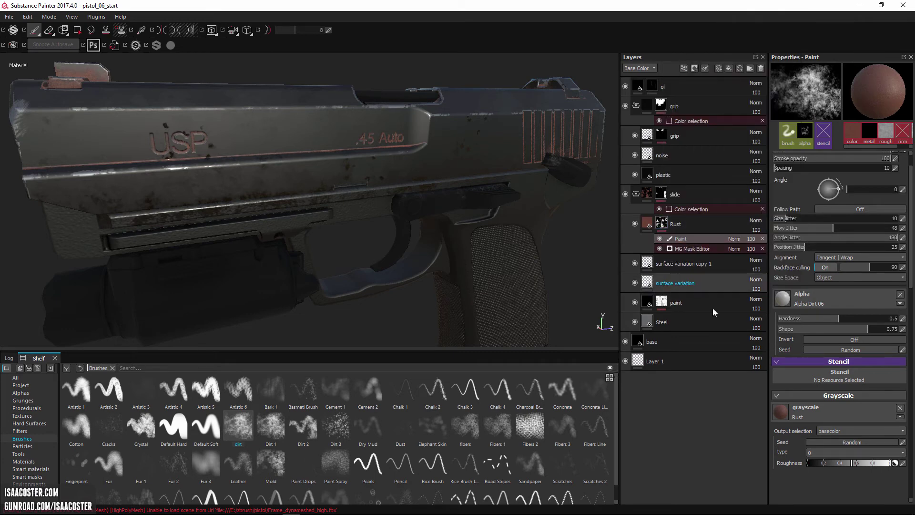
- Replace the brush's Rust grayscale with uniform black and paint away rust around the slide's lettering and rear serrations
{"action": "left_click", "coordinate": [900, 409]}
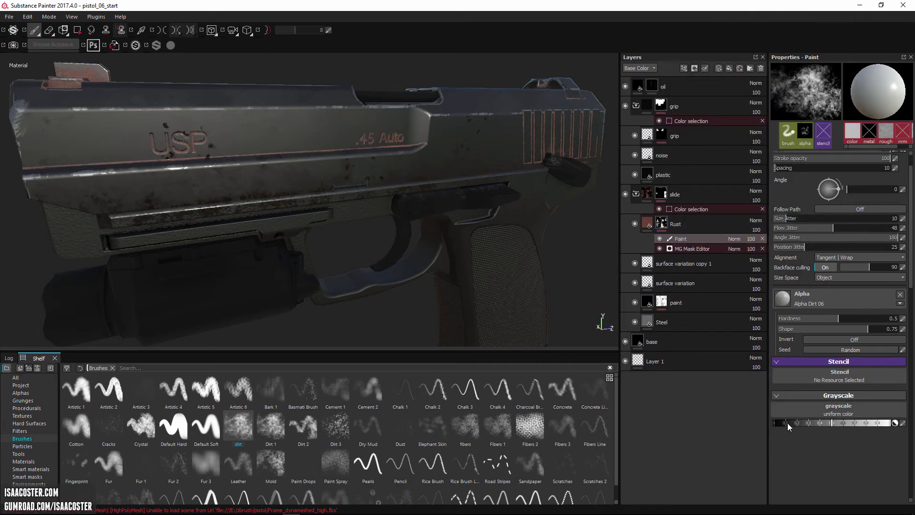
{"action": "left_click_drag", "start_coordinate": [787, 422], "coordinate": [770, 424]}
{"action": "left_click_drag", "start_coordinate": [347, 184], "coordinate": [299, 147]}
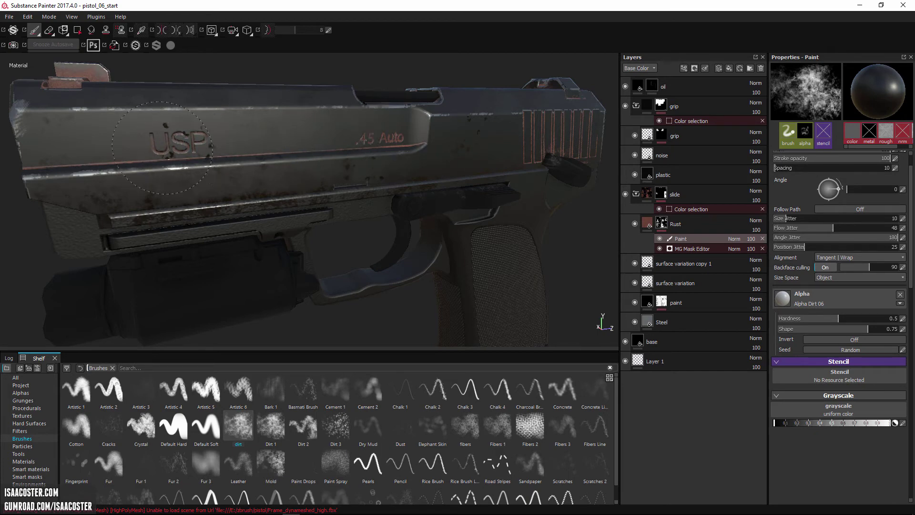
{"action": "left_click_drag", "start_coordinate": [245, 149], "coordinate": [201, 147], "text": "alt"}
{"action": "middle_click_drag", "start_coordinate": [456, 141], "coordinate": [281, 147], "text": "alt"}
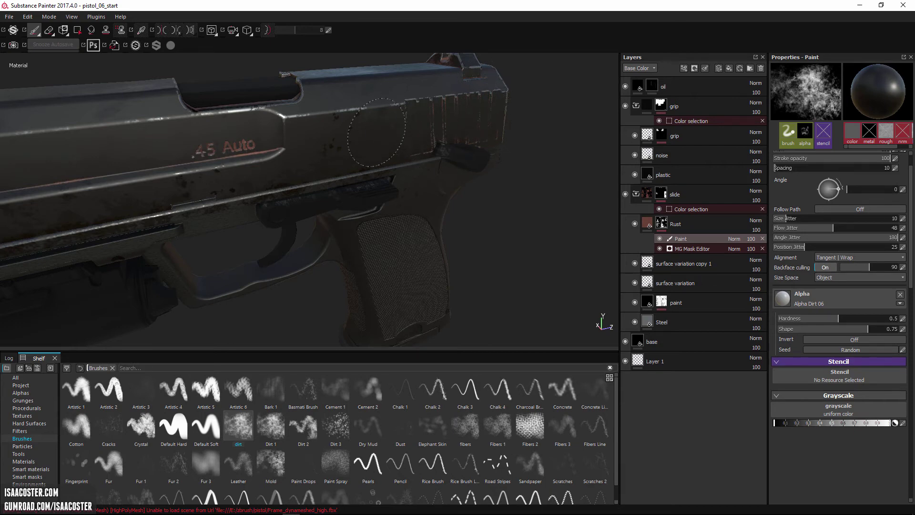
{"action": "key", "text": "d"}
{"action": "left_click", "coordinate": [249, 140]}
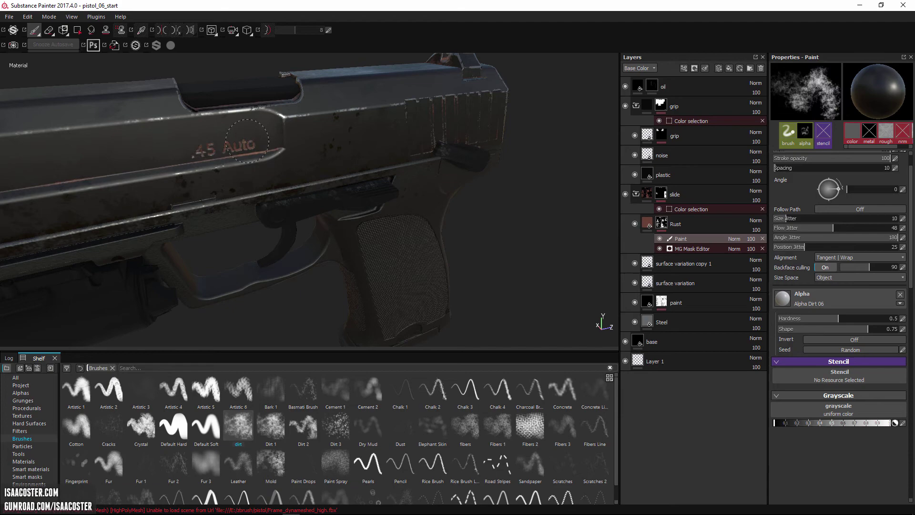
- Add a new fill layer above the oil layer
{"action": "mouse_move", "coordinate": [241, 143]}
{"action": "left_mouse_down", "text": "alt"}
{"action": "mouse_move", "coordinate": [180, 69]}
{"action": "mouse_move", "coordinate": [179, 82]}
{"action": "mouse_move", "coordinate": [249, 117]}
{"action": "mouse_move", "coordinate": [250, 140]}
{"action": "mouse_move", "coordinate": [143, 102]}
{"action": "mouse_move", "coordinate": [445, 150]}
{"action": "mouse_move", "coordinate": [128, 129]}
{"action": "left_mouse_up", "text": "alt"}
{"action": "middle_click_drag", "start_coordinate": [333, 153], "coordinate": [248, 172], "text": "alt"}
{"action": "middle_click_drag", "start_coordinate": [327, 175], "coordinate": [320, 154], "text": "alt"}
{"action": "mouse_move", "coordinate": [320, 155]}
{"action": "left_mouse_down", "text": "alt"}
{"action": "mouse_move", "coordinate": [281, 174]}
{"action": "mouse_move", "coordinate": [344, 147]}
{"action": "mouse_move", "coordinate": [458, 181]}
{"action": "left_mouse_up", "text": "alt"}
{"action": "left_click", "coordinate": [688, 82]}
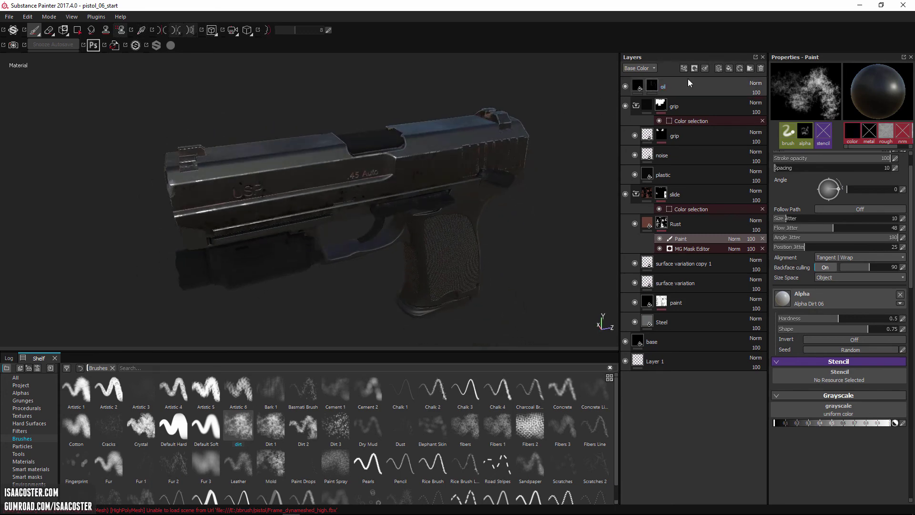
{"action": "left_click", "coordinate": [730, 68]}
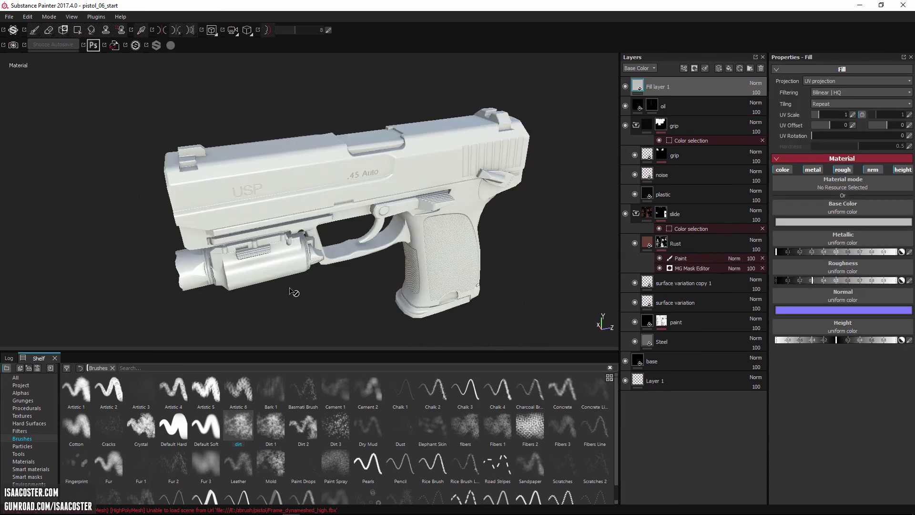
{"action": "left_click", "coordinate": [165, 367]}
{"action": "type", "text": "durt"}
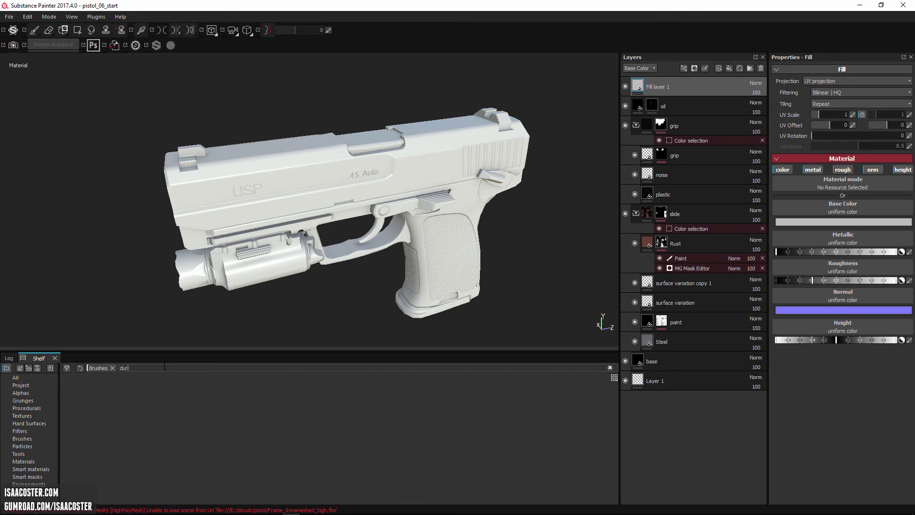
{"action": "key", "text": "BackSpace"}
{"action": "key", "text": "BackSpace"}
{"action": "key", "text": "BackSpace"}
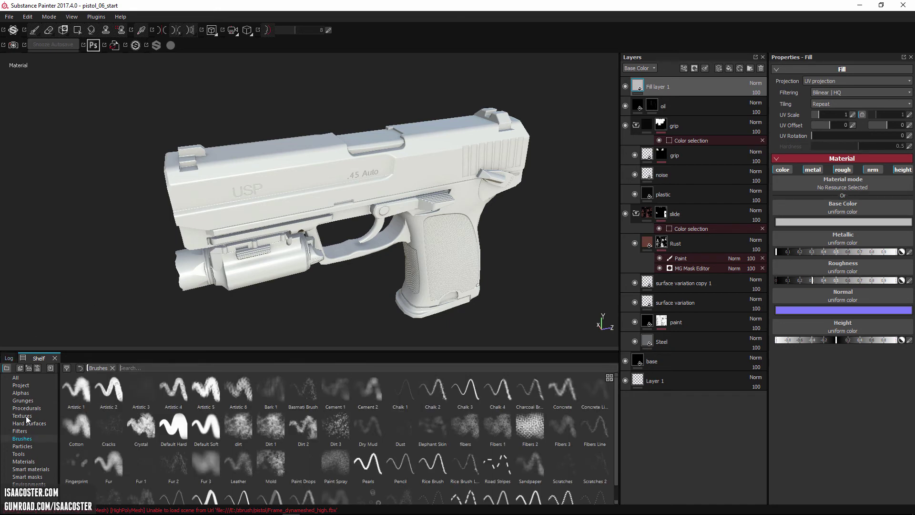
- Search the shelf's materials for "dirt"
{"action": "left_click", "coordinate": [23, 461]}
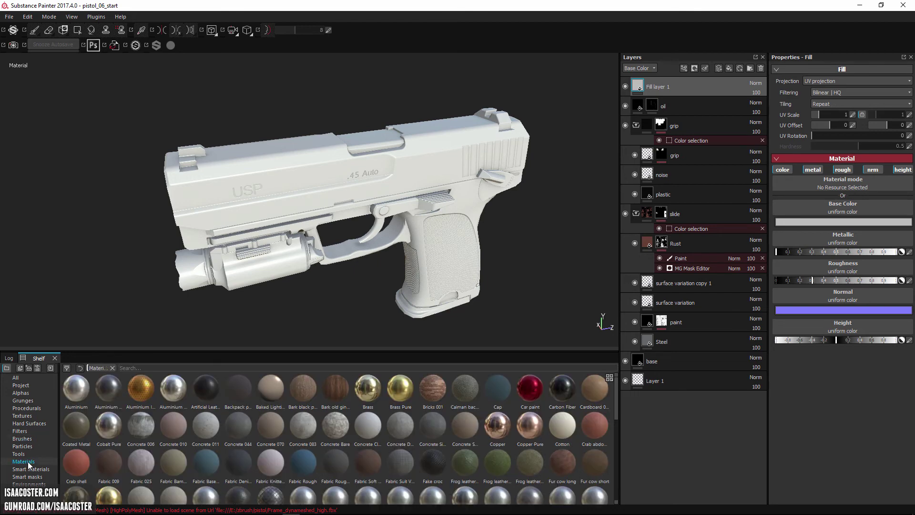
{"action": "left_click", "coordinate": [138, 367]}
{"action": "type", "text": "dirt"}
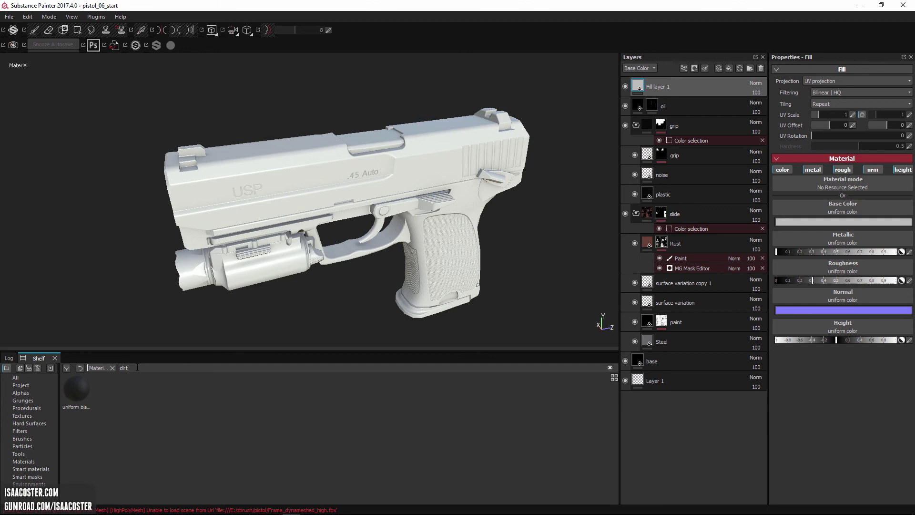
- Search the shelf's materials for "dust" and clear the search again
{"action": "key", "text": "BackSpace"}
{"action": "key", "text": "BackSpace"}
{"action": "key", "text": "BackSpace"}
{"action": "key", "text": "BackSpace"}
{"action": "type", "text": "dust"}
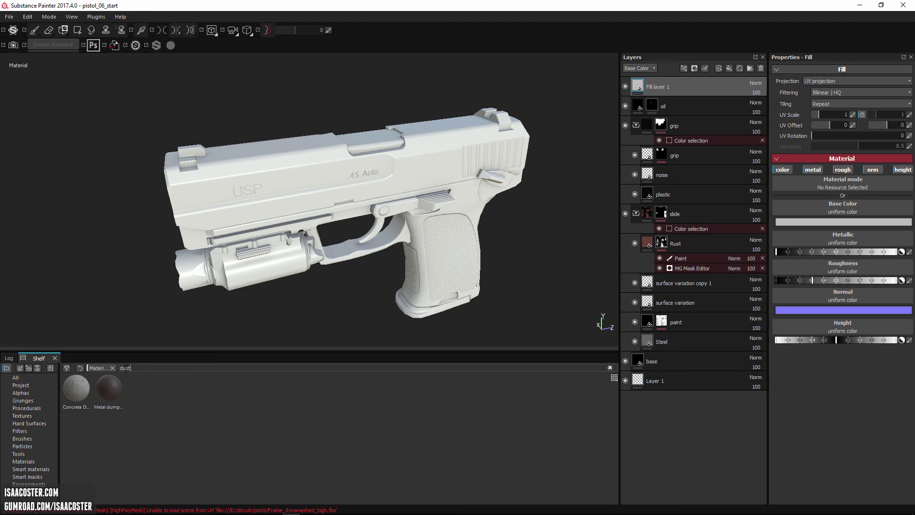
{"action": "key", "text": "BackSpace"}
{"action": "key", "text": "BackSpace"}
{"action": "key", "text": "BackSpace"}
{"action": "key", "text": "BackSpace"}
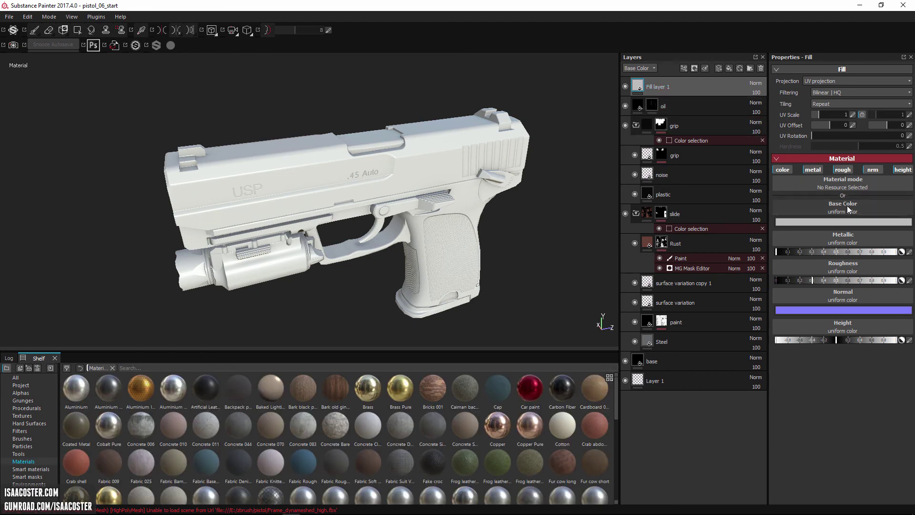
- Set the new fill layer's base color to a very dark brown, RGB 0.009, 0.004, 0.000
{"action": "left_click", "coordinate": [826, 222]}
{"action": "mouse_move", "coordinate": [794, 267]}
{"action": "left_mouse_down"}
{"action": "mouse_move", "coordinate": [813, 268]}
{"action": "mouse_move", "coordinate": [780, 263]}
{"action": "left_mouse_up"}
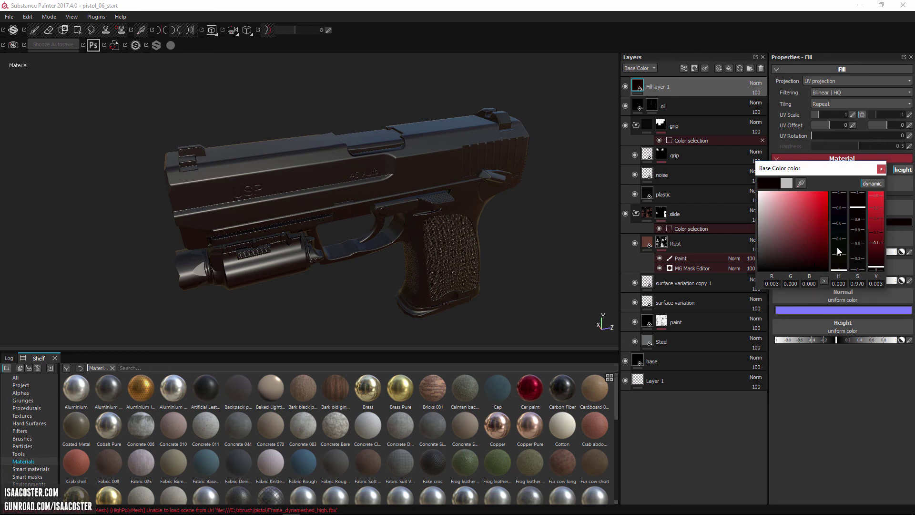
{"action": "left_click_drag", "start_coordinate": [839, 251], "coordinate": [823, 266]}
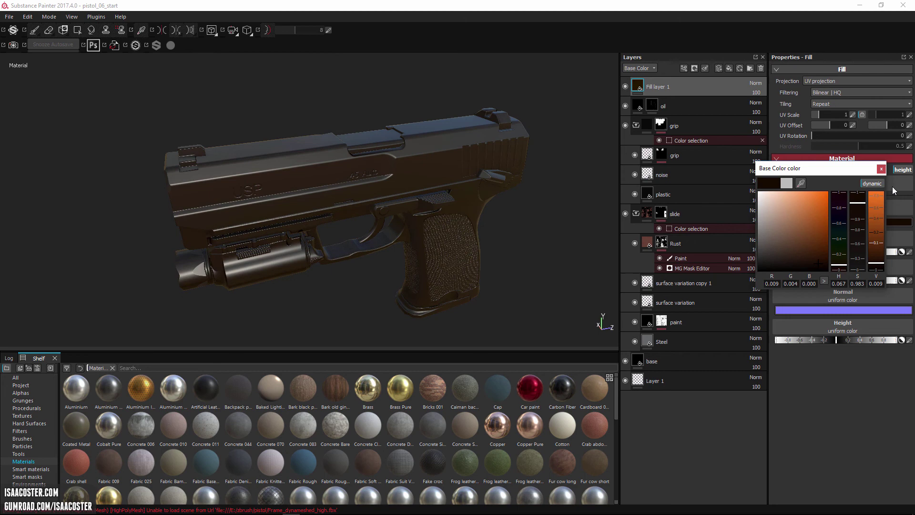
{"action": "left_click", "coordinate": [881, 170]}
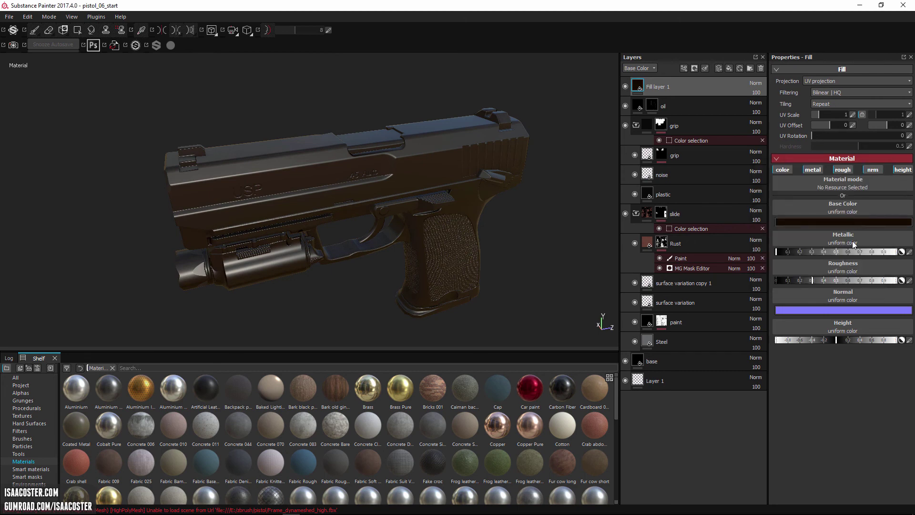
- Turn off the fill layer's metallic, normal and height channels and raise its roughness to the maximum
{"action": "left_click", "coordinate": [814, 170]}
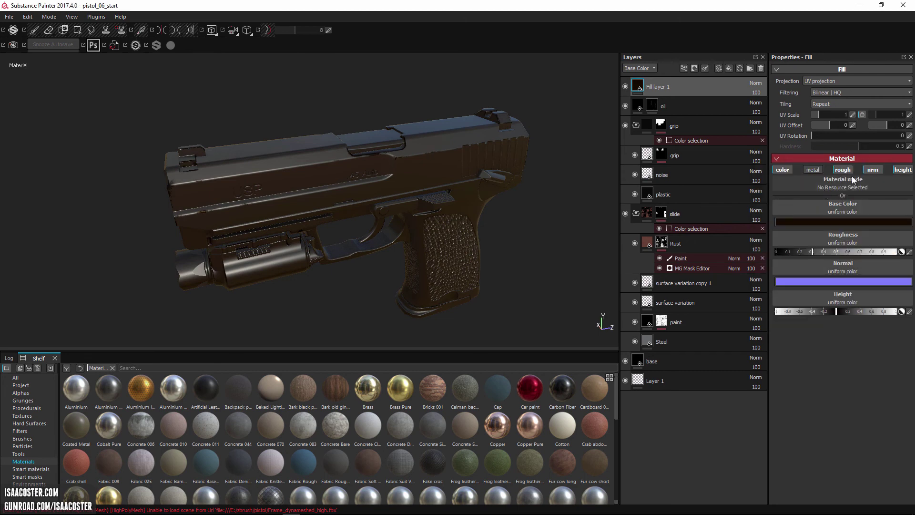
{"action": "left_click", "coordinate": [873, 170]}
{"action": "left_click", "coordinate": [903, 170]}
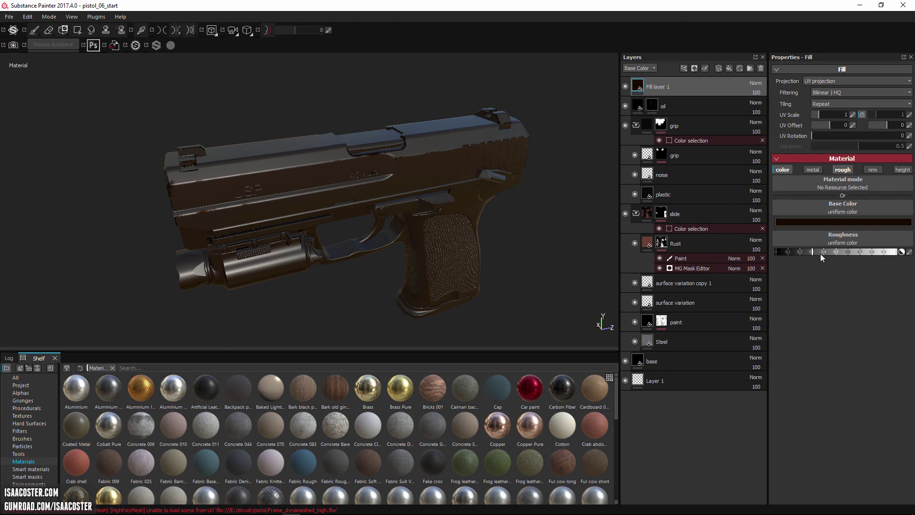
{"action": "left_click_drag", "start_coordinate": [820, 252], "coordinate": [897, 252]}
{"action": "left_click_drag", "start_coordinate": [437, 257], "coordinate": [472, 241], "text": "alt"}
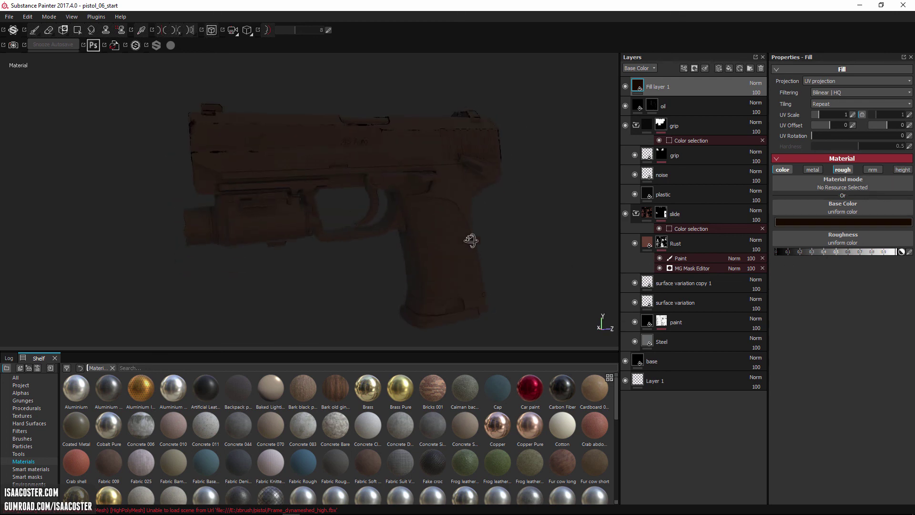
- Add a black mask to the dark brown fill layer and check the pistol from the front and side
{"action": "right_click", "coordinate": [673, 92]}
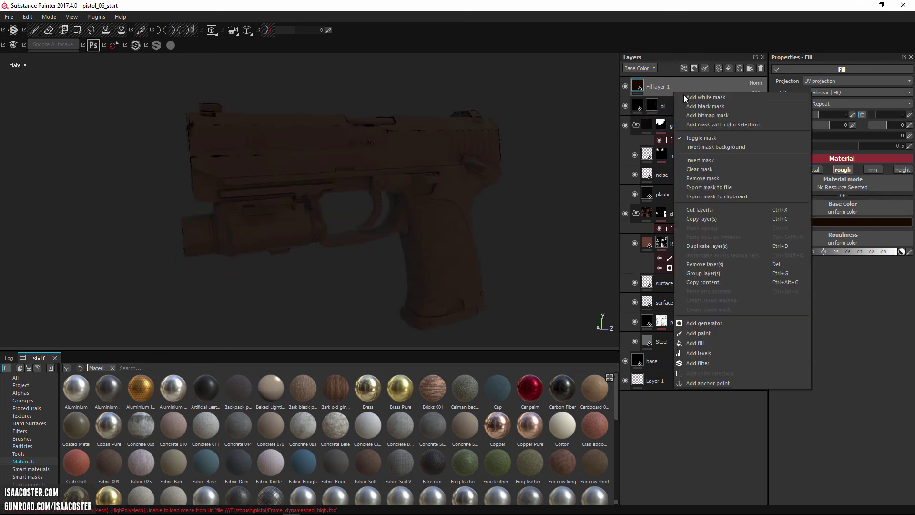
{"action": "left_click", "coordinate": [705, 104]}
{"action": "left_click_drag", "start_coordinate": [393, 208], "coordinate": [409, 194], "text": "alt"}
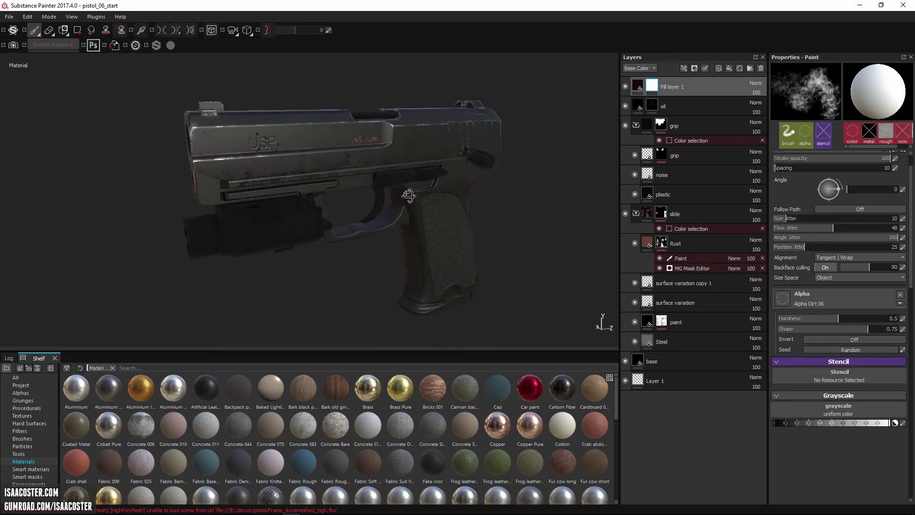
{"action": "left_click_drag", "start_coordinate": [509, 145], "coordinate": [574, 141], "text": "alt"}
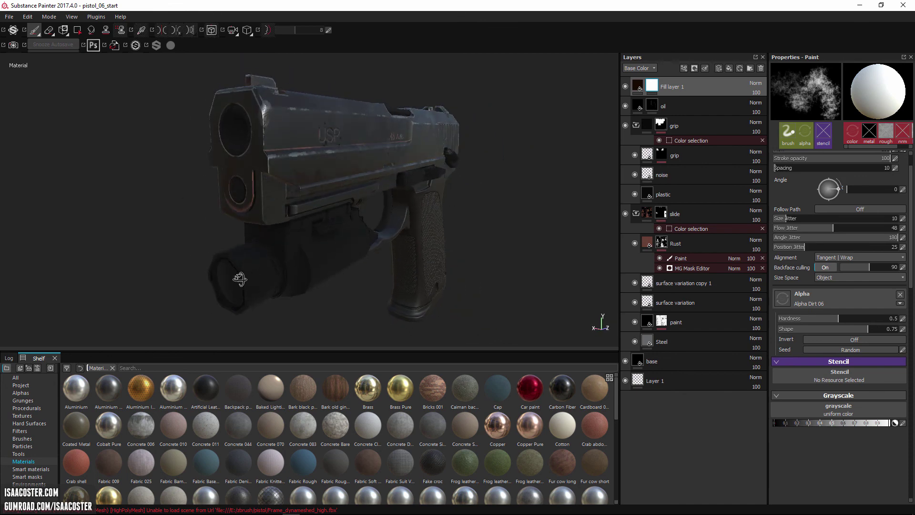
{"action": "left_click_drag", "start_coordinate": [240, 280], "coordinate": [205, 269], "text": "alt"}
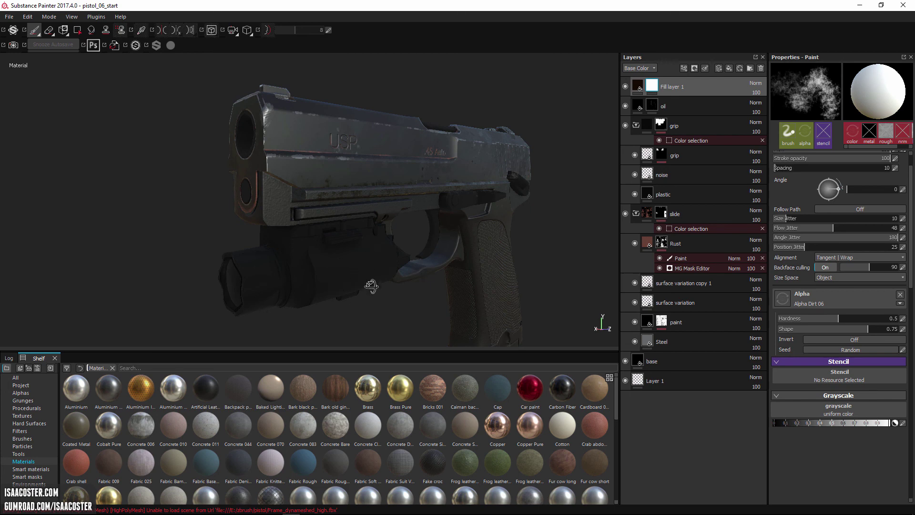